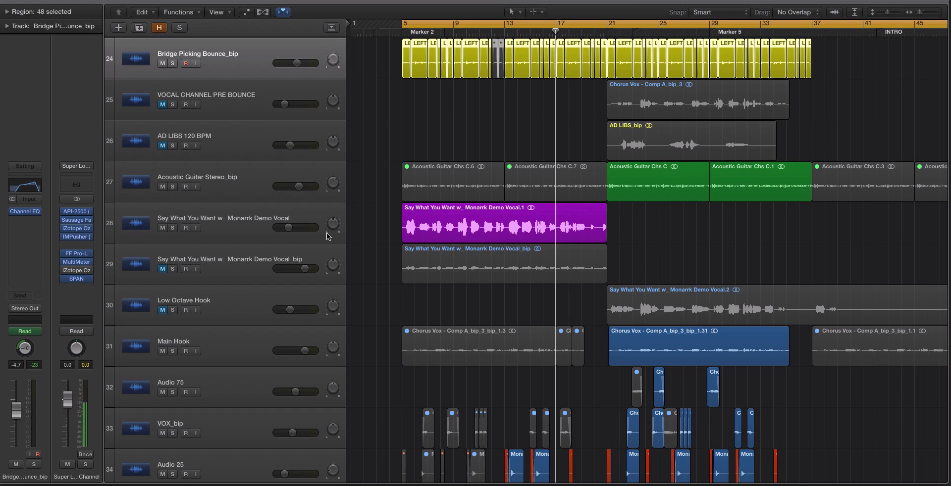
Bypass the Bus 4 send on the Monarrk Demo Vocal track (track 28) and copy FF Timeless 2 from Aux 4 to its inserts
key(super+Left)
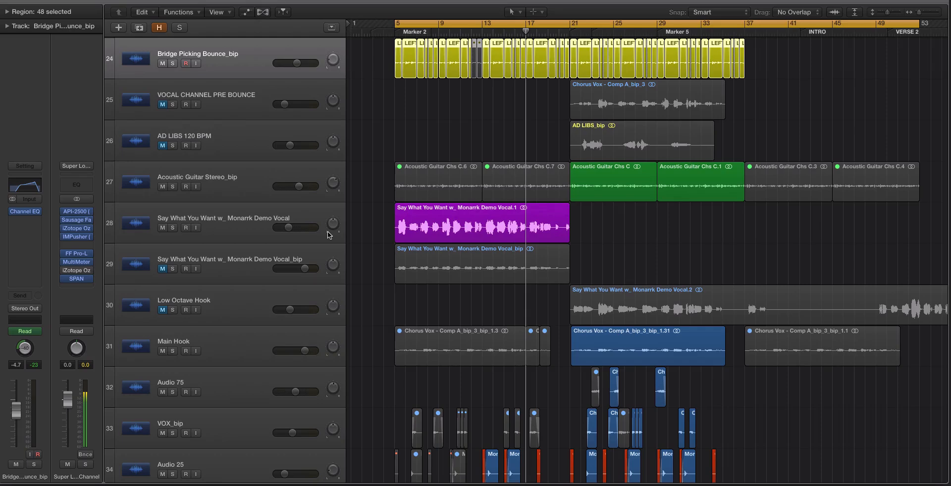
click(256, 222)
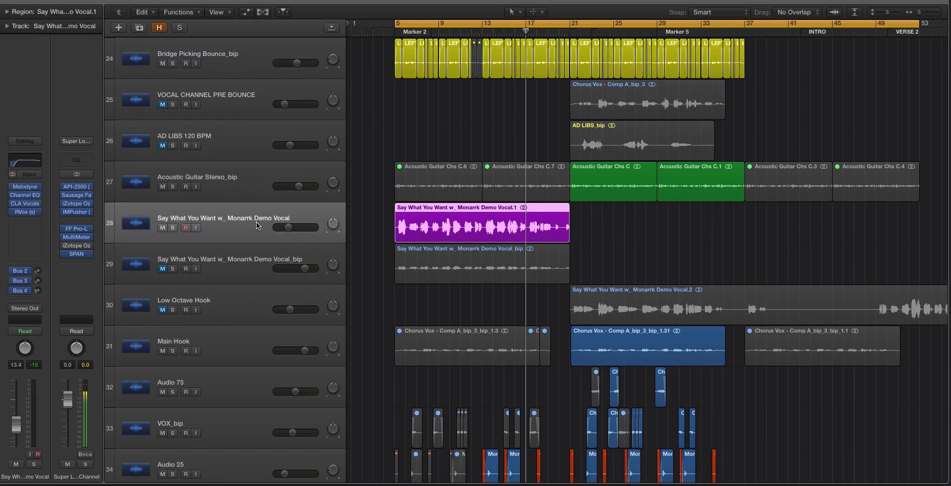
key(super+Down)
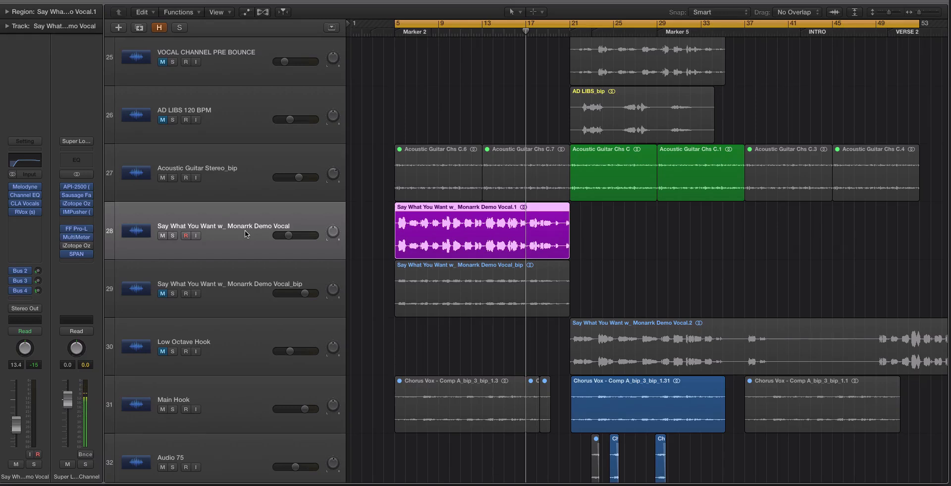
click(20, 291)
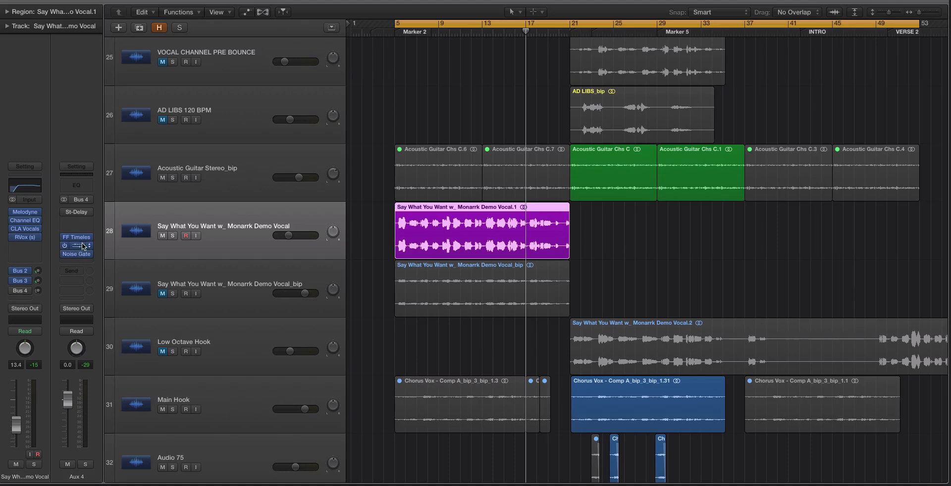
drag(78, 247, 23, 250)
Solo the demo vocal region and play it from bar 5 with the track's FF Timeless 2 window open beside the channel strip
click(399, 28)
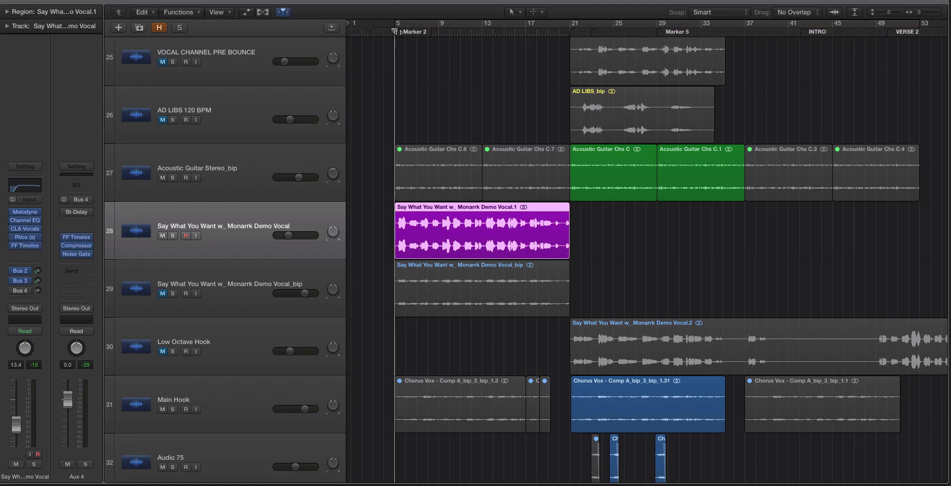
click(391, 52)
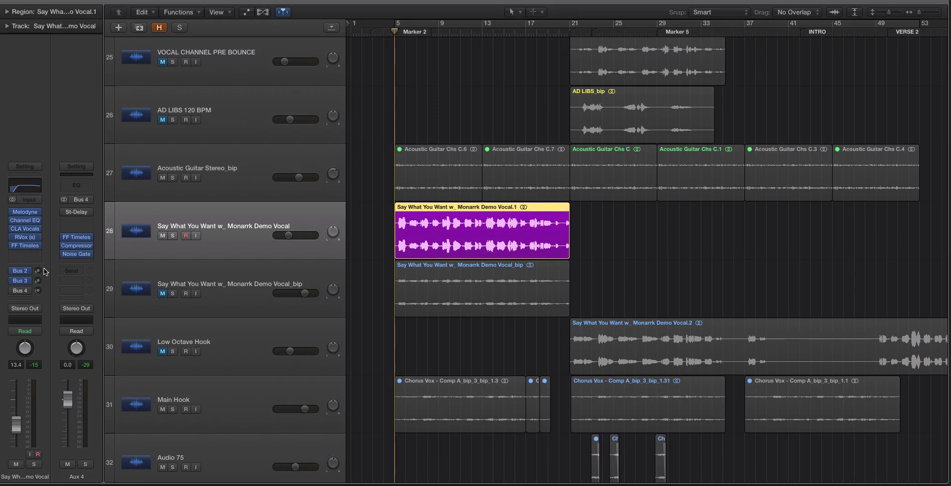
mouse_move(25, 283)
key(super+Right)
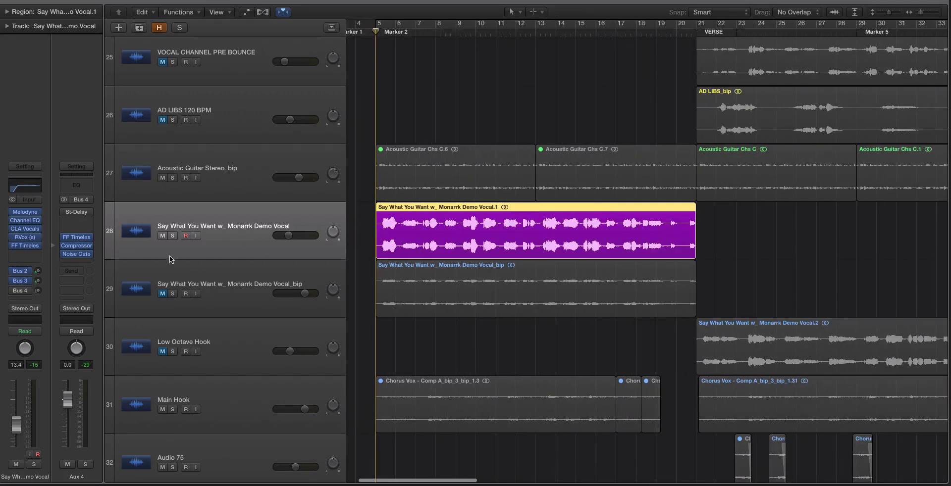
click(38, 246)
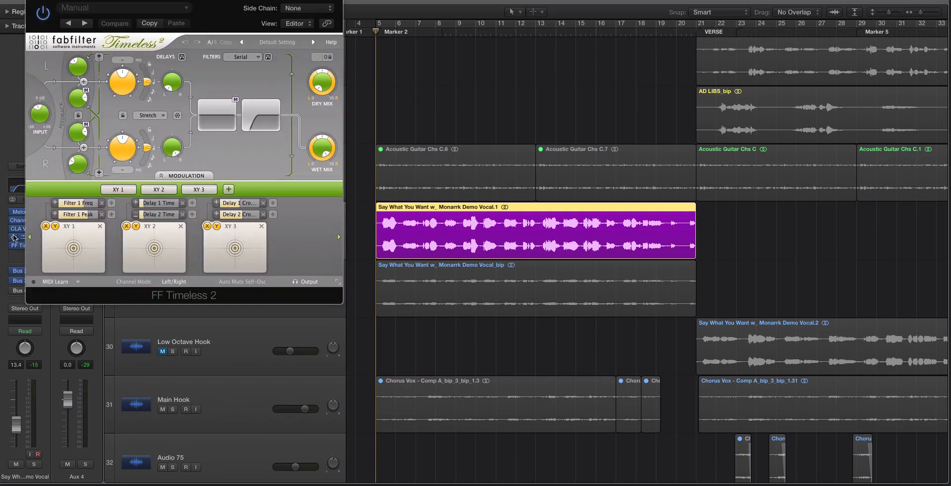
drag(68, 5, 609, 5)
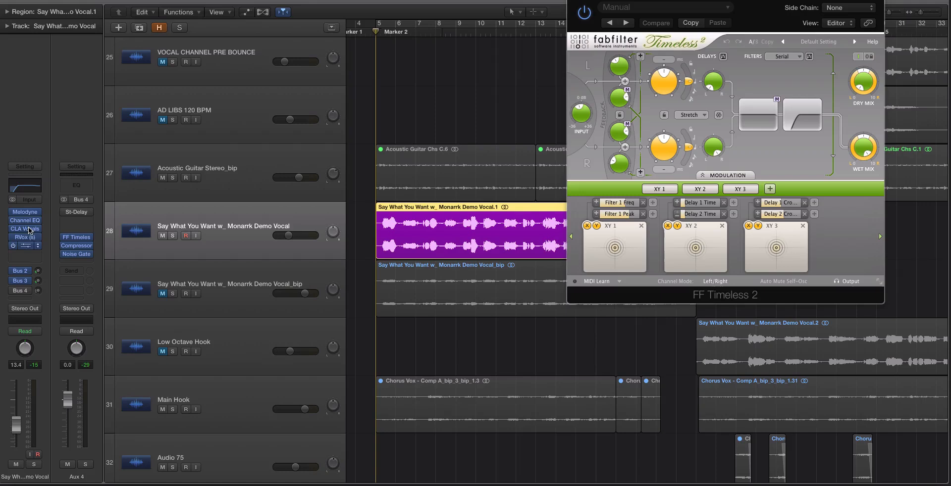
key(space)
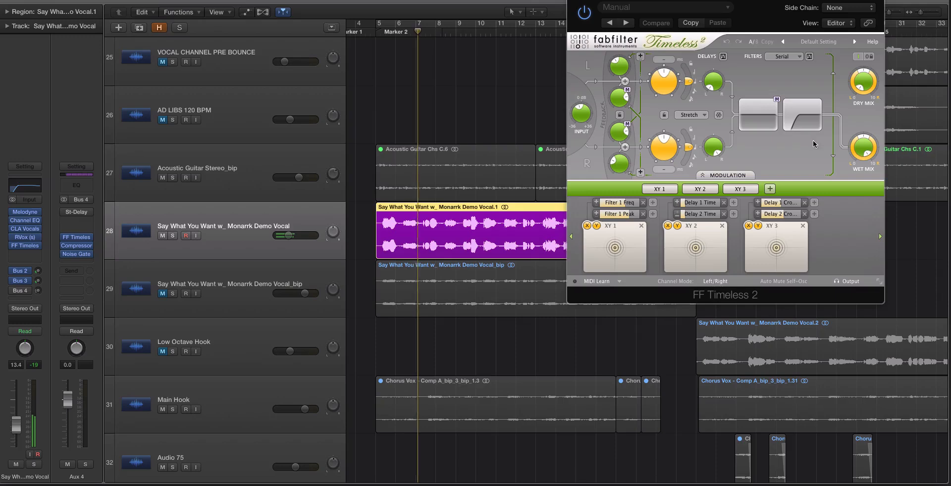
Try different wet and dry mix levels in FF Timeless 2, compare them with the original settings, and close the plug-in
mouse_move(869, 148)
mouse_down()
mouse_move(856, 130)
mouse_move(852, 147)
mouse_up()
drag(862, 81, 908, 224)
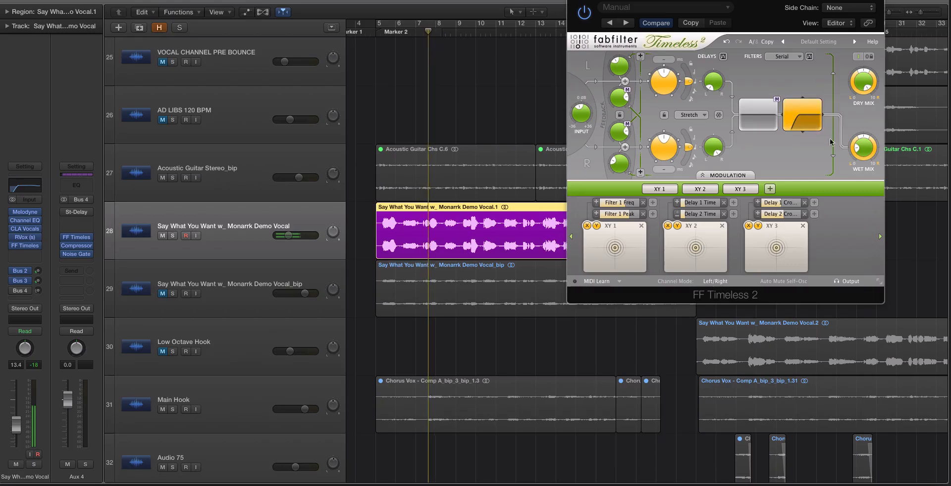
drag(858, 113, 857, 104)
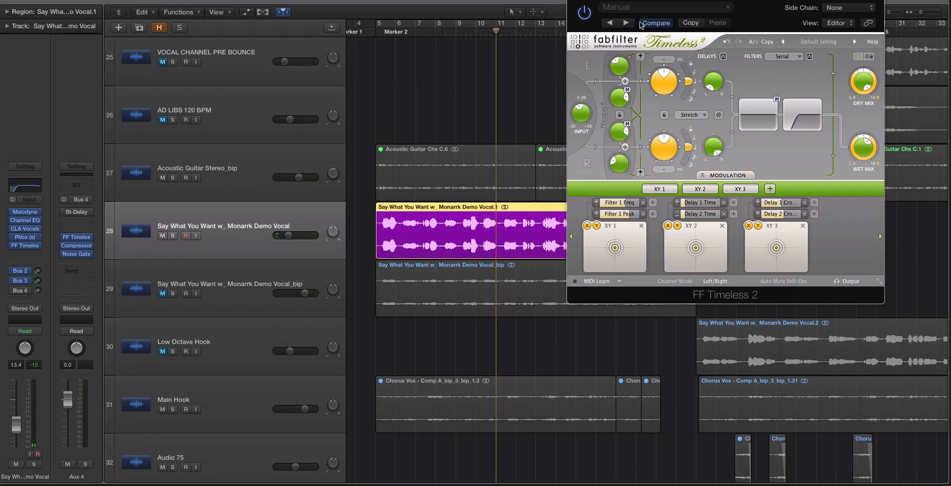
click(657, 23)
click(571, 1)
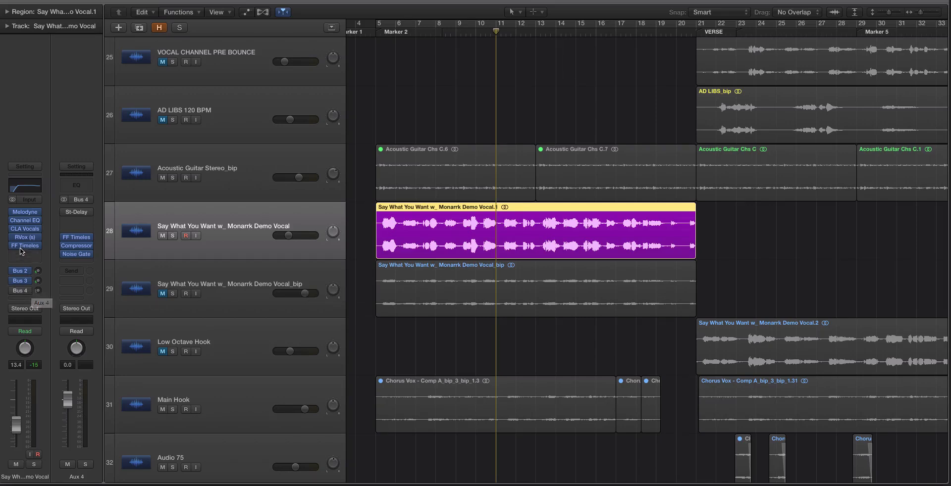
Add a Bus 5 send to the demo vocal track and move FF Timeless 2 from its inserts to Aux 5
click(36, 246)
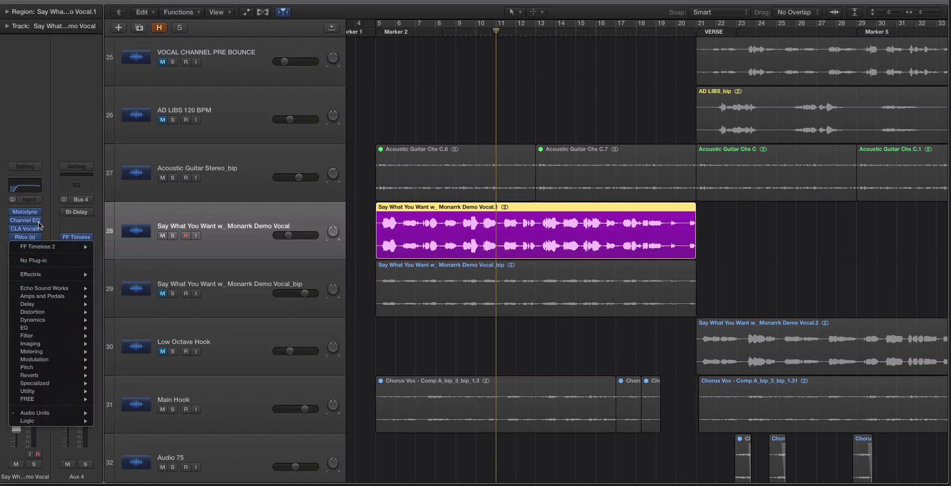
click(26, 205)
click(28, 298)
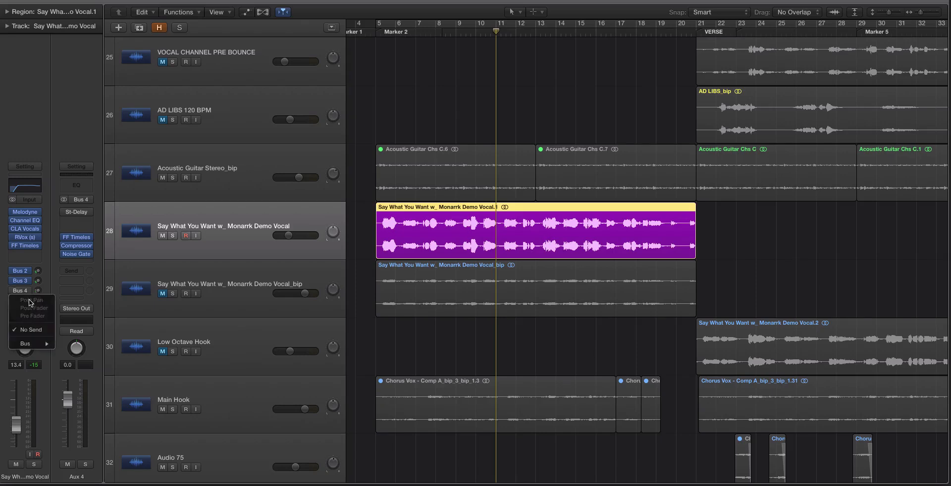
mouse_move(30, 344)
click(86, 376)
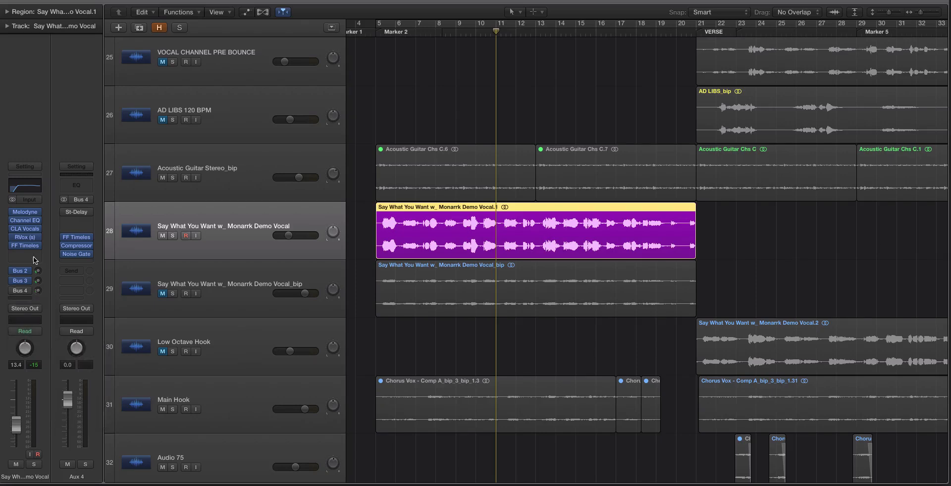
drag(23, 245, 68, 218)
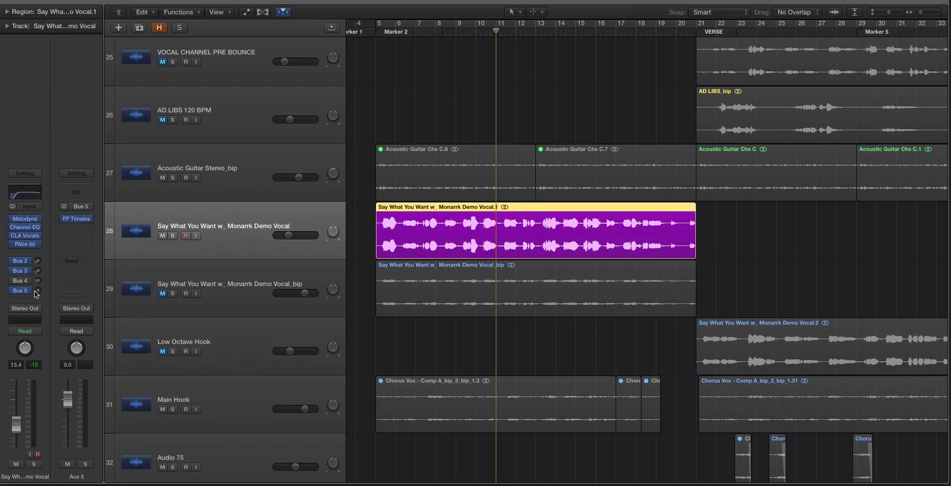
Raise the demo vocal's Bus 5 send level and review the FF Timeless 2 settings on Aux 5 during playback
drag(38, 292, 34, 232)
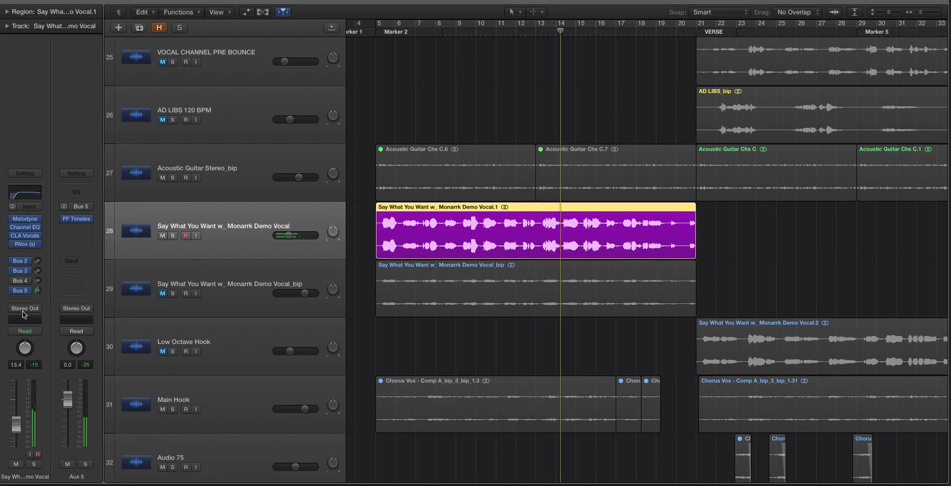
click(76, 221)
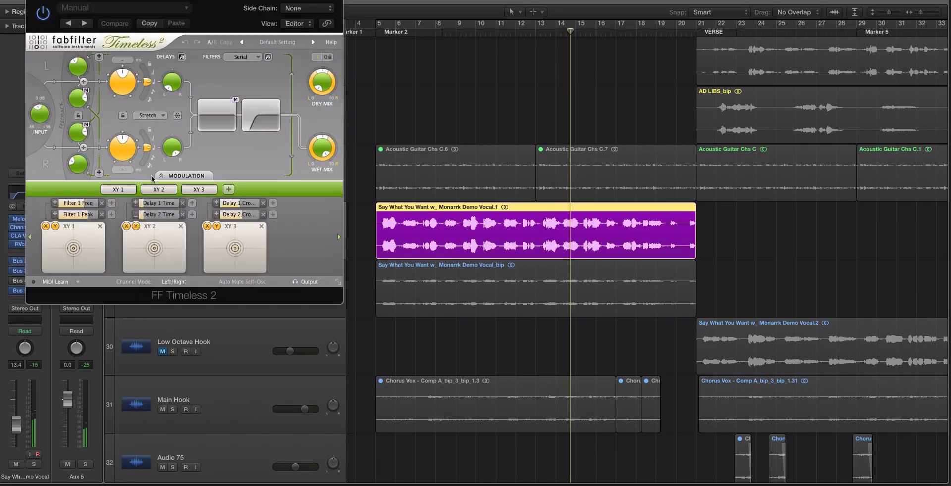
drag(210, 1, 346, 33)
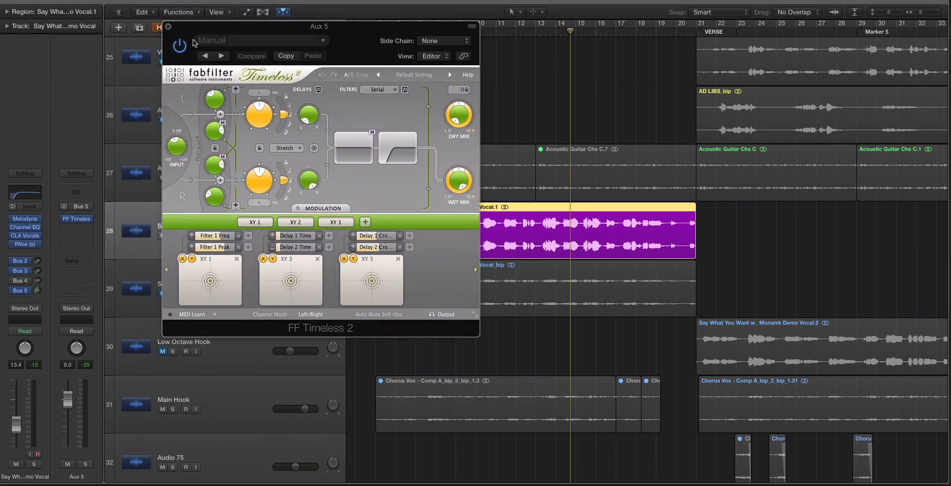
click(168, 26)
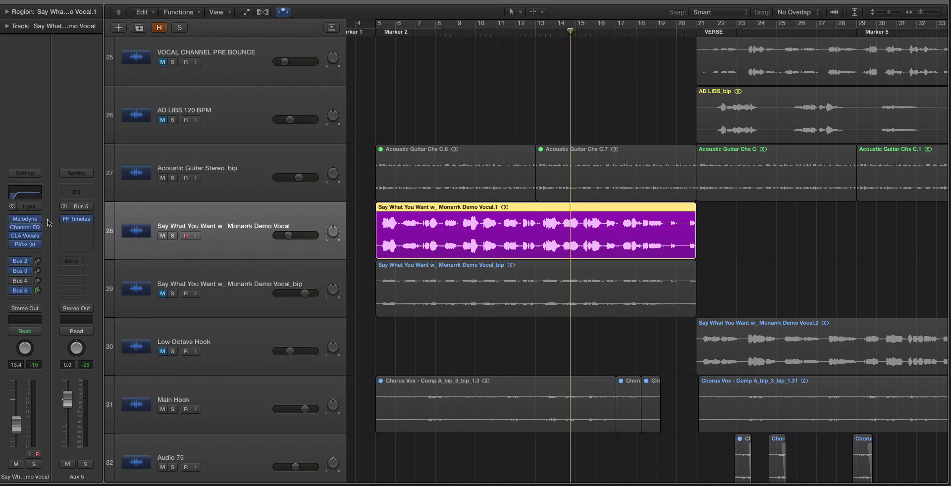
Move FF Timeless 2 from Aux 5 back to the demo vocal track and set its dry level to about -0.35 dB and wet level to about -54 dB
mouse_move(65, 223)
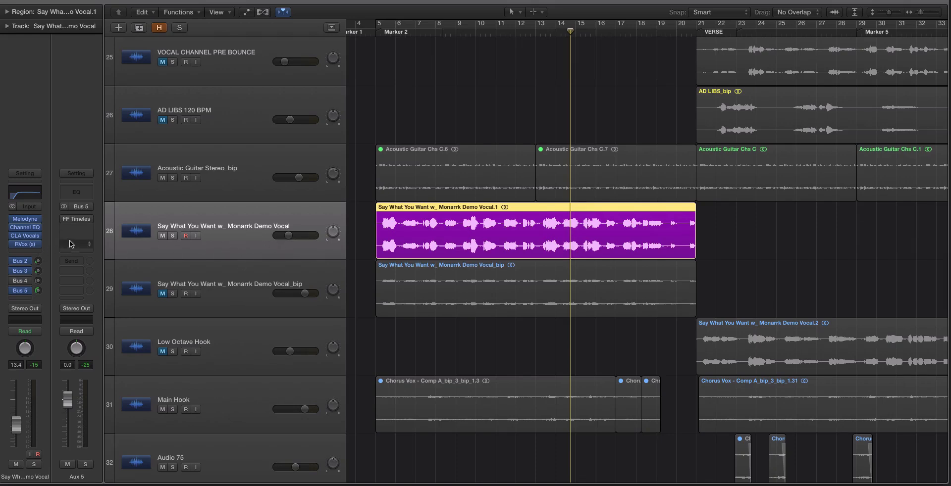
key(super+Down)
key(super+Right)
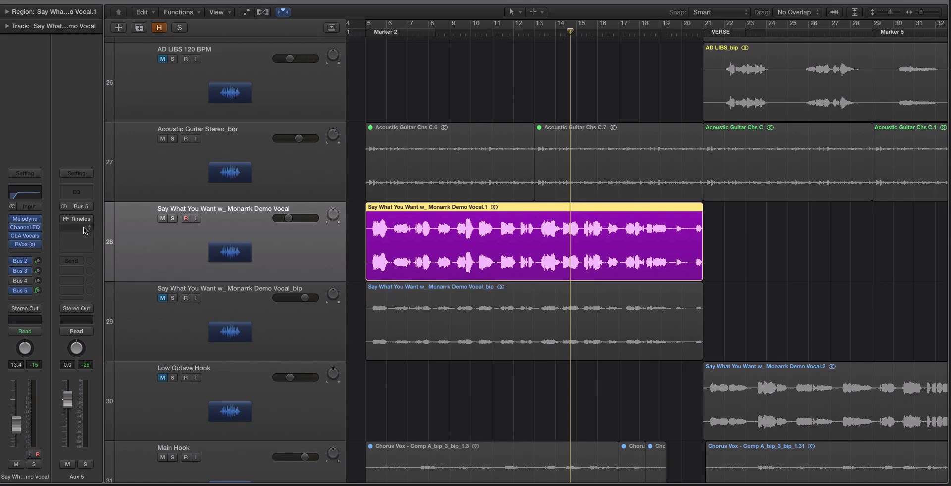
drag(72, 219, 23, 248)
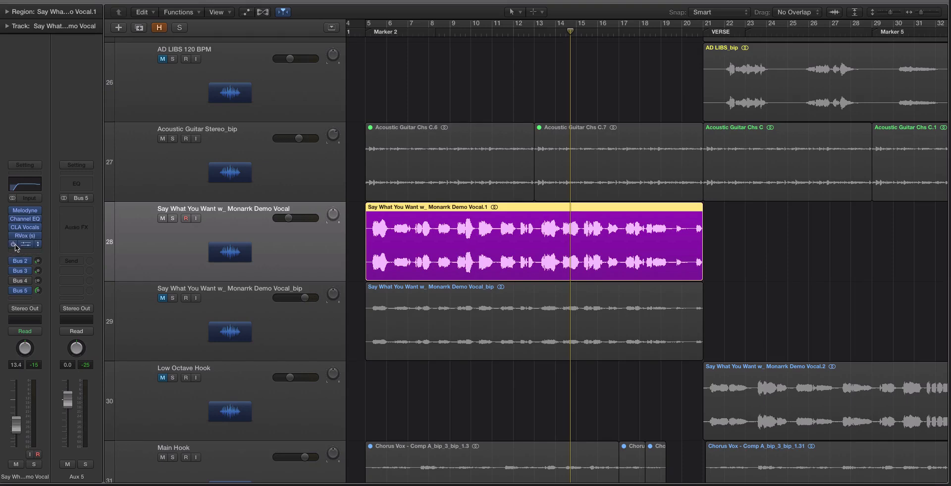
click(26, 243)
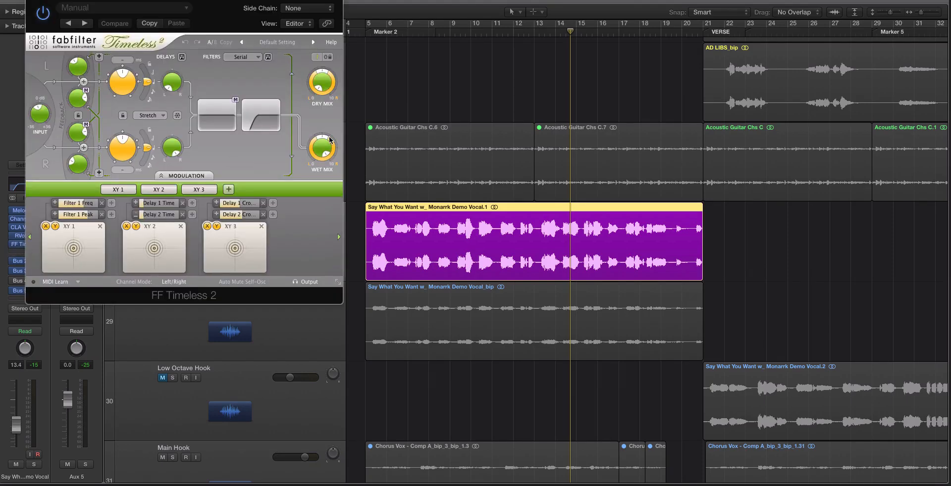
drag(317, 89, 351, 204)
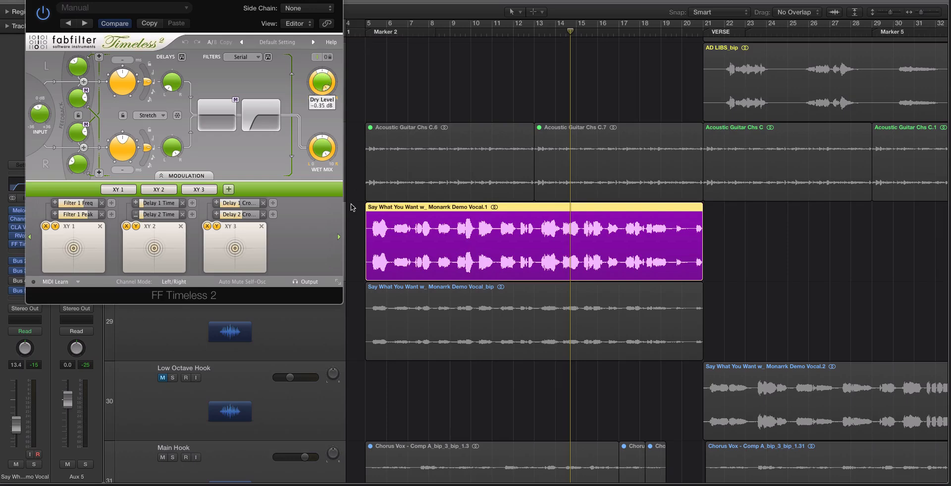
drag(322, 147, 195, 314)
Play the soloed demo vocal from bar 5 to hear it through the inserted FF Timeless 2, with the plug-in window clear of the channel strip
click(366, 32)
key(ctrl+s)
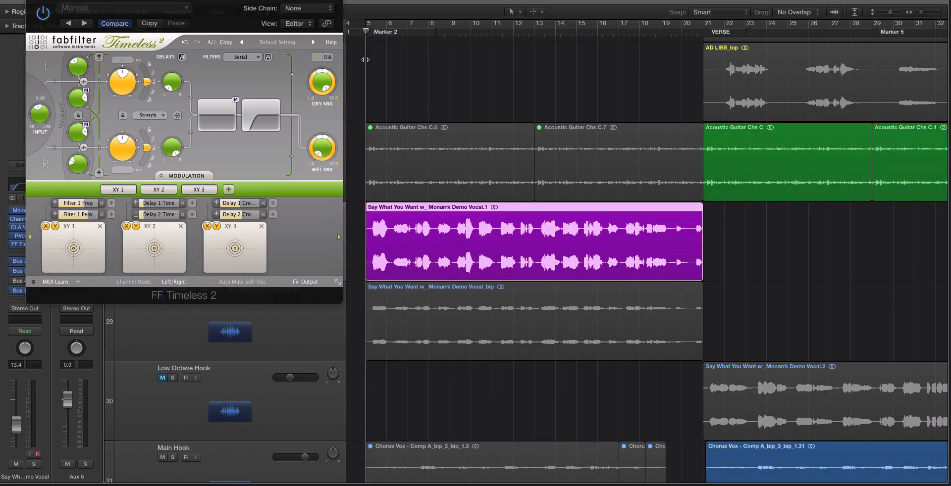
key(ctrl+s)
key(space)
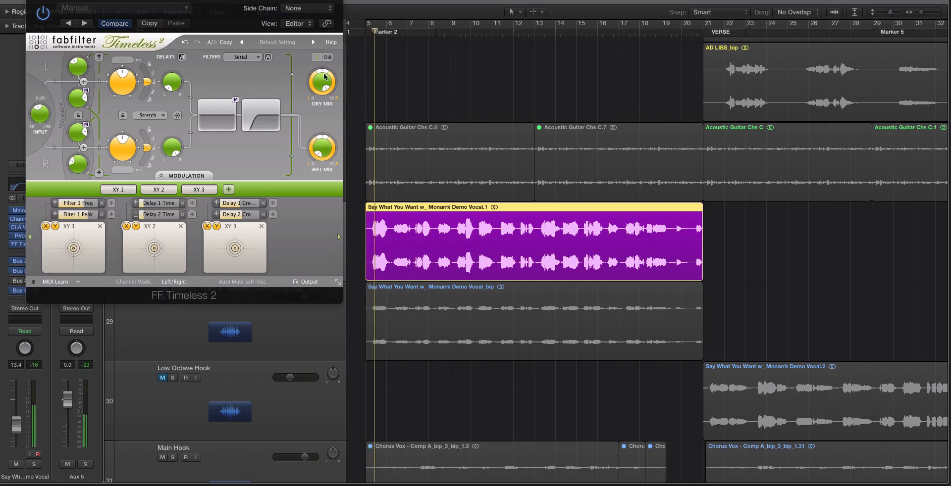
drag(138, 3, 561, 4)
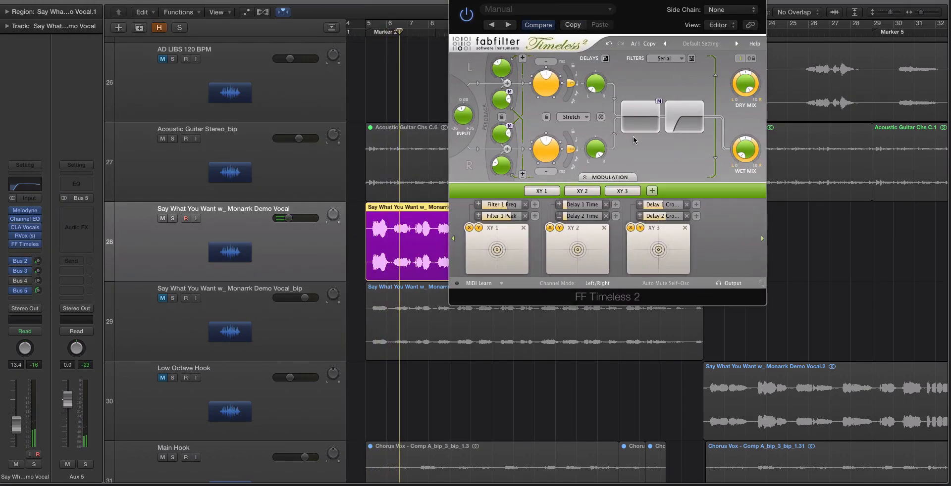
key(space)
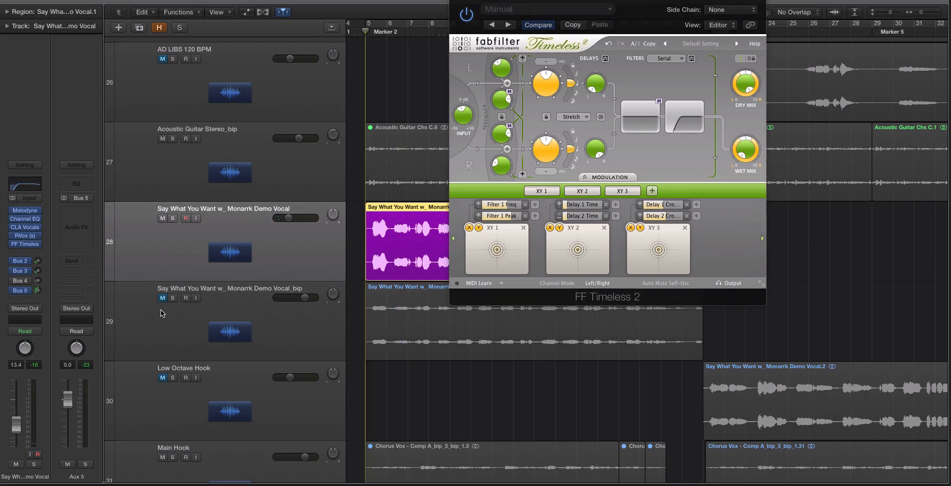
Set the demo vocal track's automation mode to Touch, with the opening bars from bar 5 enlarged
click(31, 332)
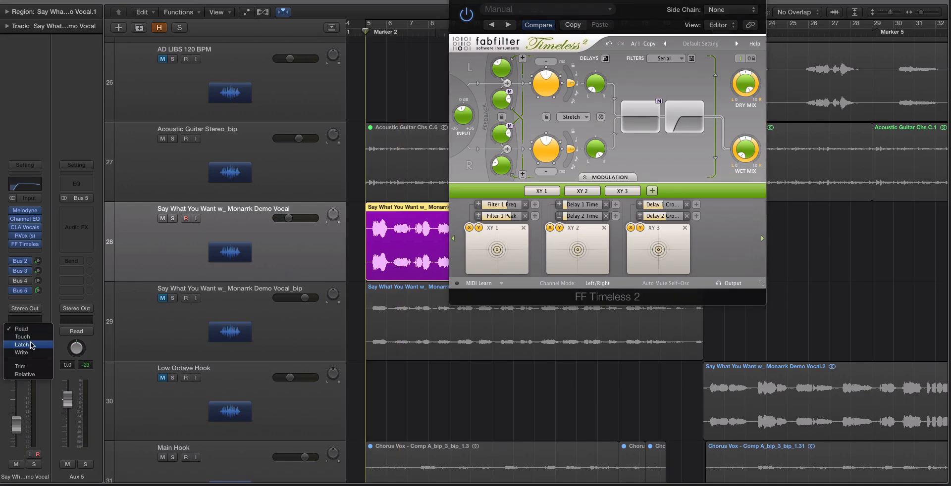
click(23, 337)
key(super+Right)
key(super+Right)
key(super+Down)
key(super+Down)
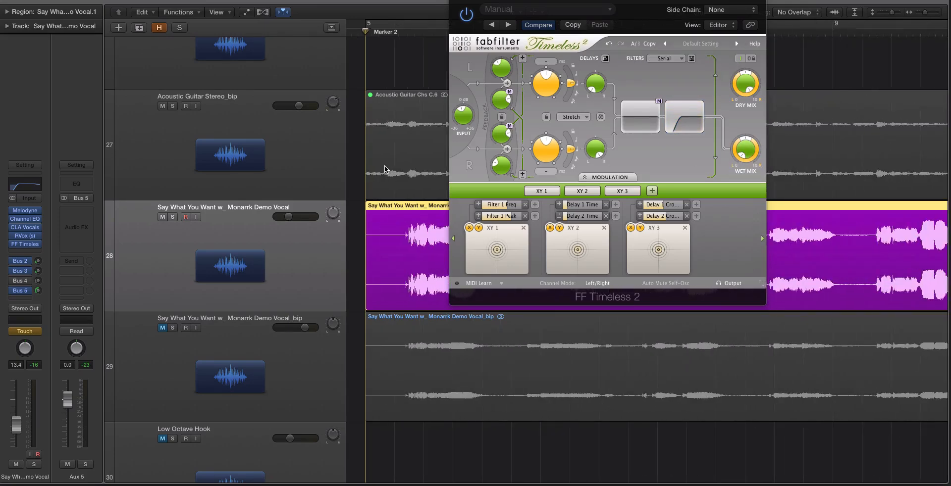
Record a raise and drop of the FF Timeless 2 wet level around bar 6 during playback, and replay it with track automation shown
drag(506, 4, 626, 18)
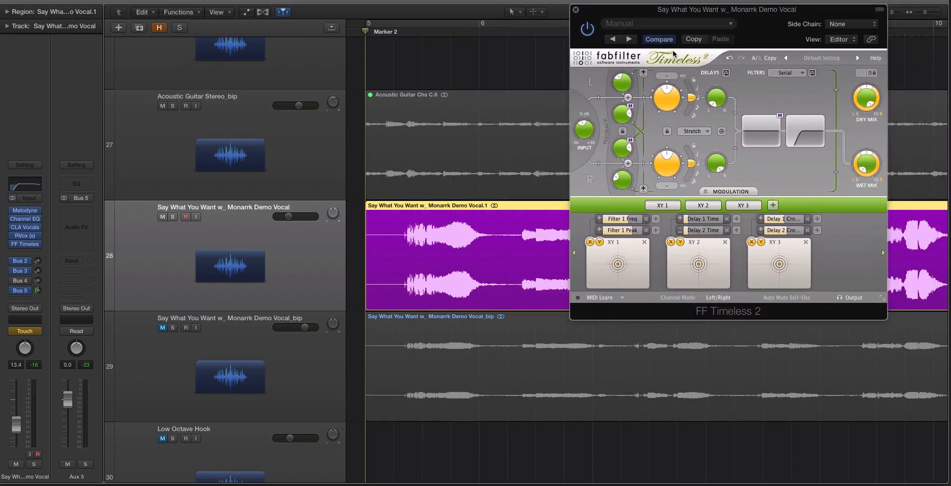
mouse_move(865, 171)
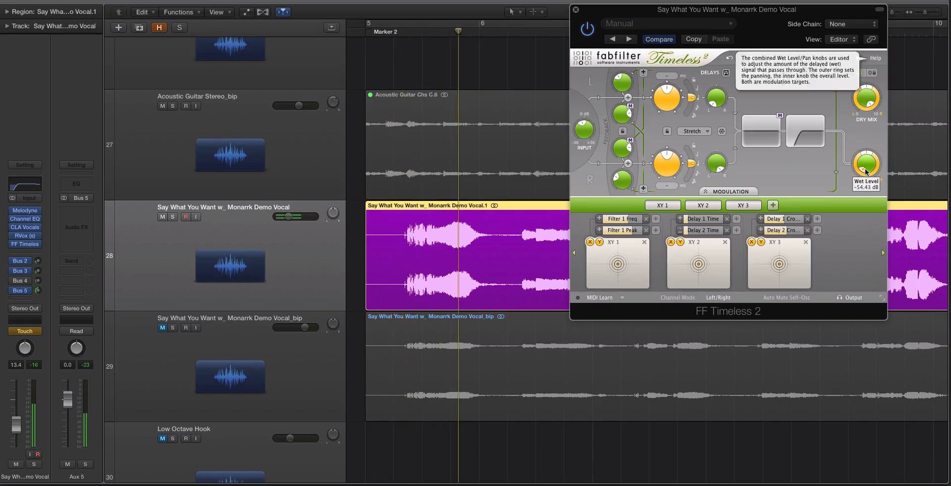
drag(865, 171, 866, 97)
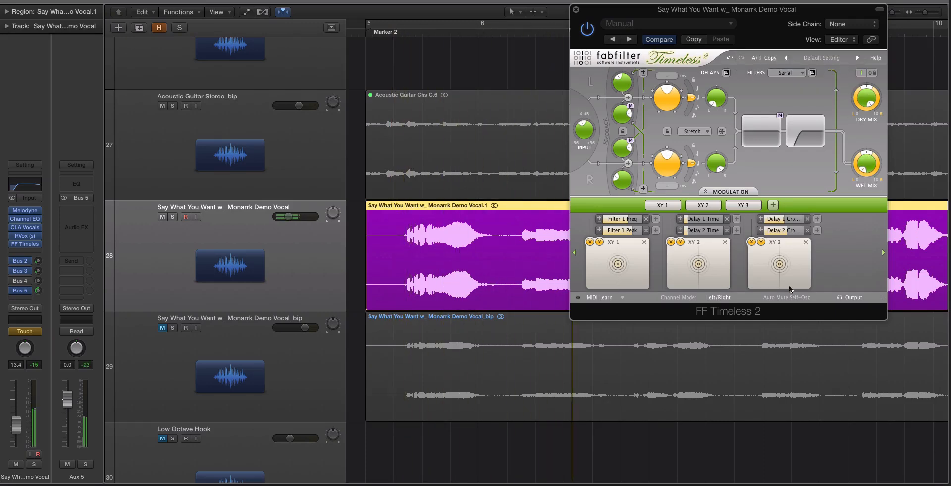
key(a)
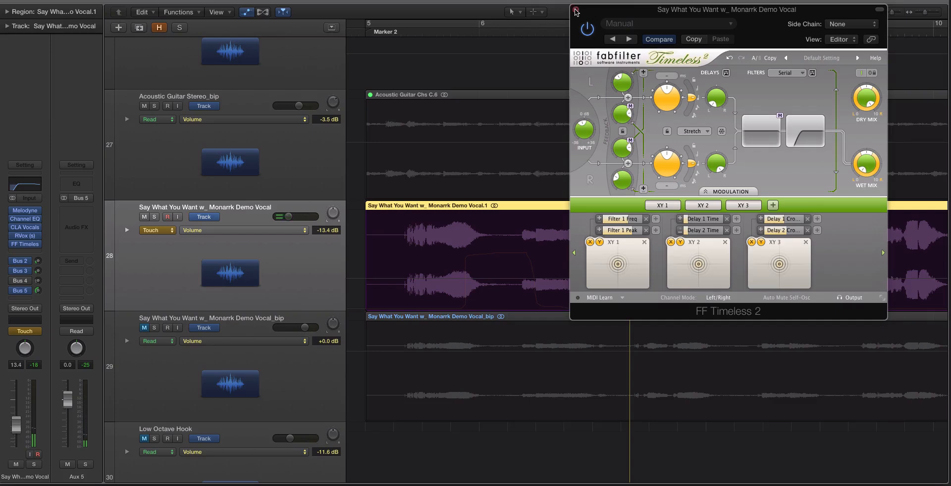
click(389, 25)
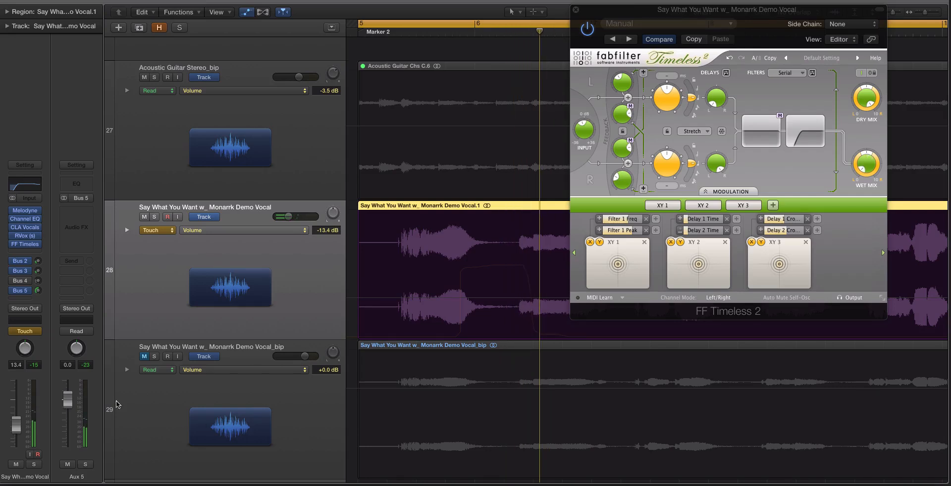
Return the demo vocal from Touch to Read and switch its track automation off
click(39, 331)
click(42, 331)
click(42, 330)
click(39, 331)
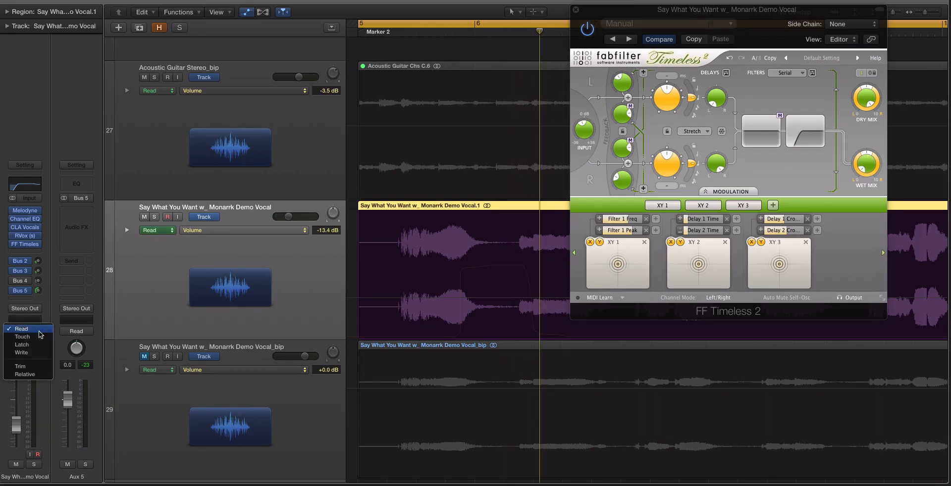
click(36, 314)
click(11, 331)
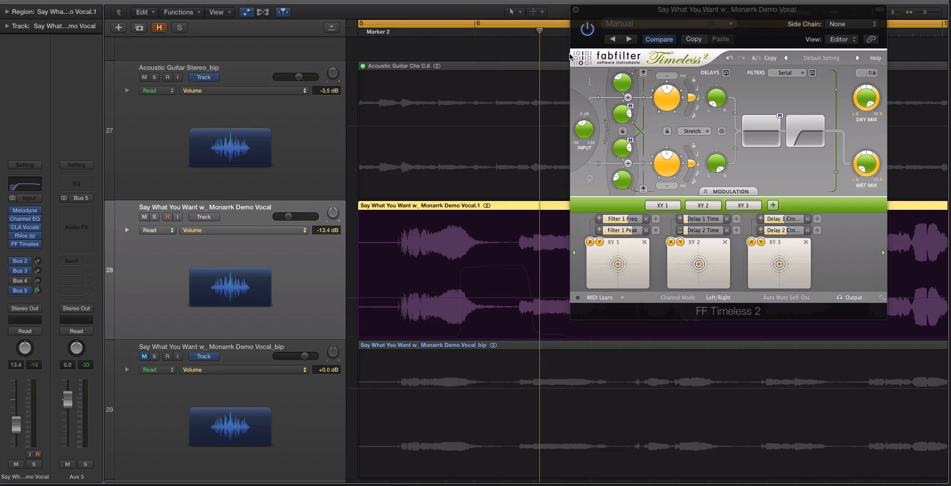
Bypass FF Timeless 2 on the demo vocal, close the plug-in, and hide the track automation
click(584, 33)
click(575, 10)
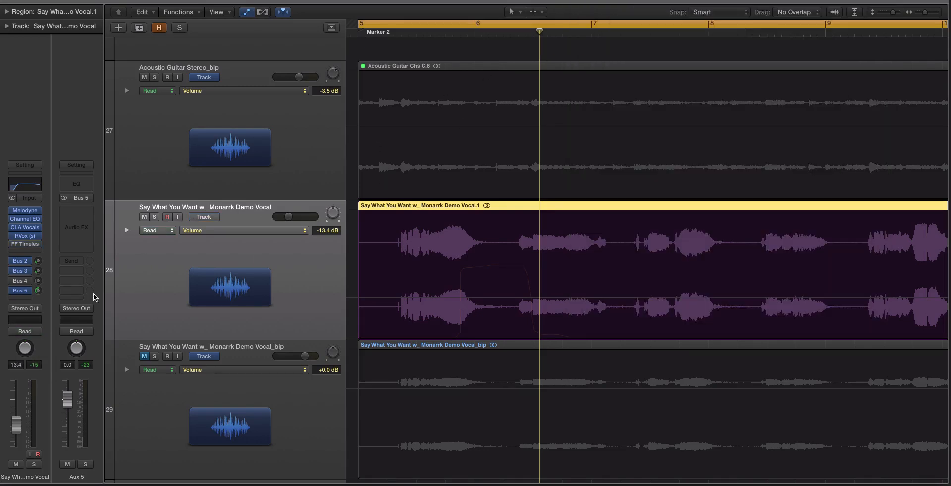
key(a)
key(super+Up)
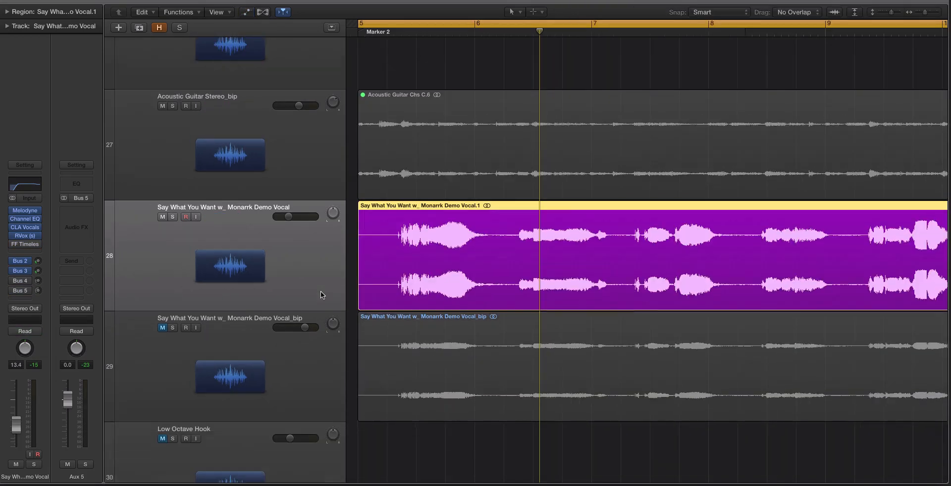
Examine the gaps between the demo vocal's phrases between bars 6 and 8, placing the playhead at the phrase starts and endings
key(super+Left)
key(a)
key(a)
key(super+Left)
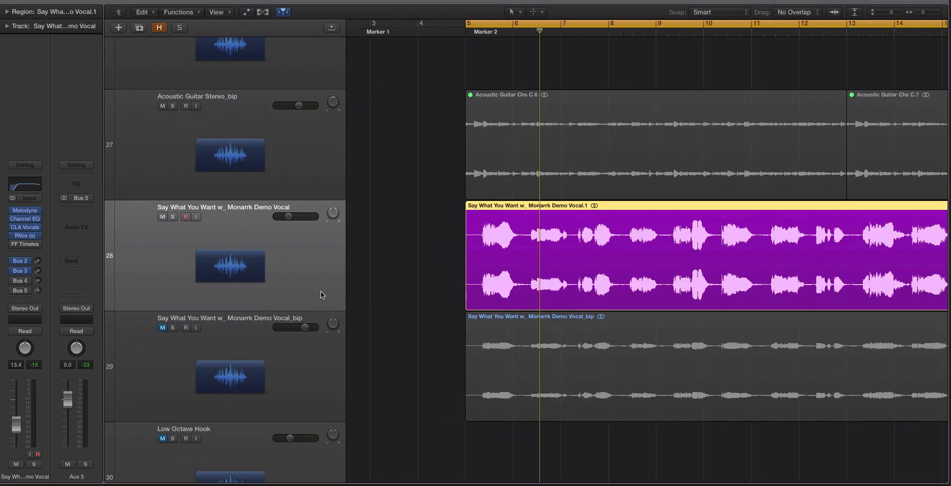
key(super+Right)
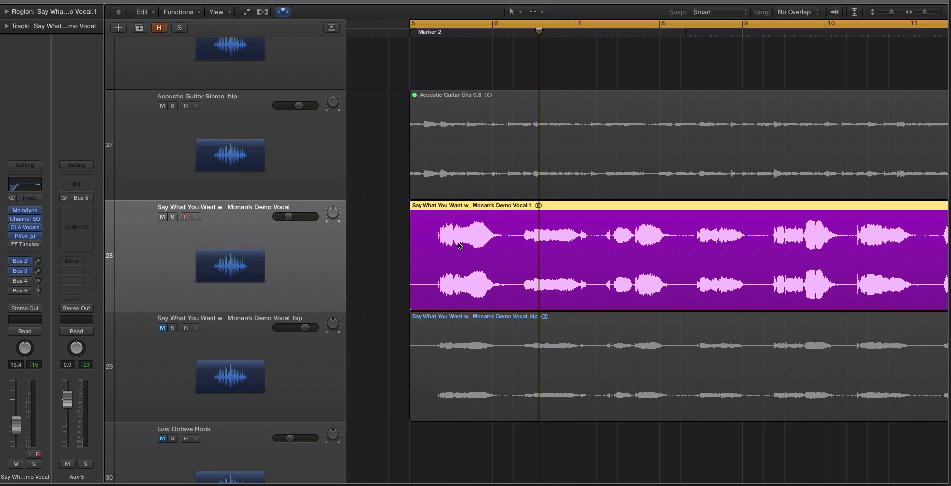
click(492, 25)
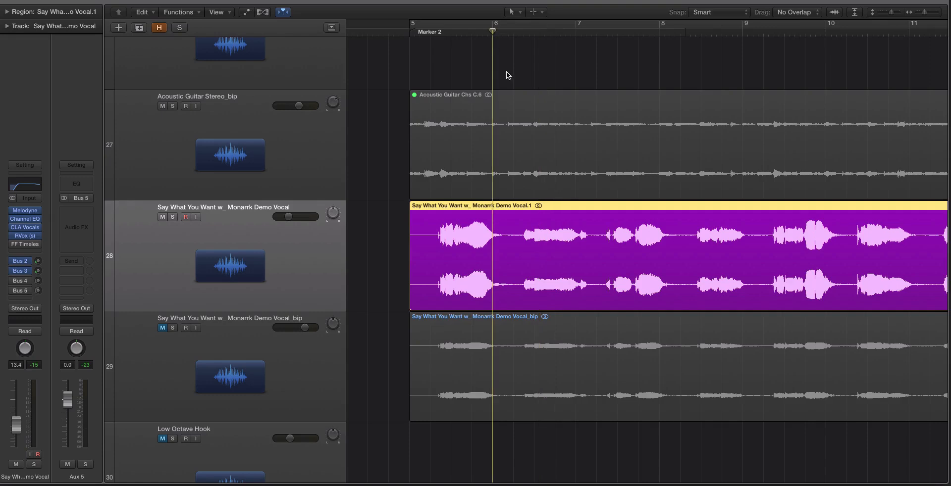
key(super+Right)
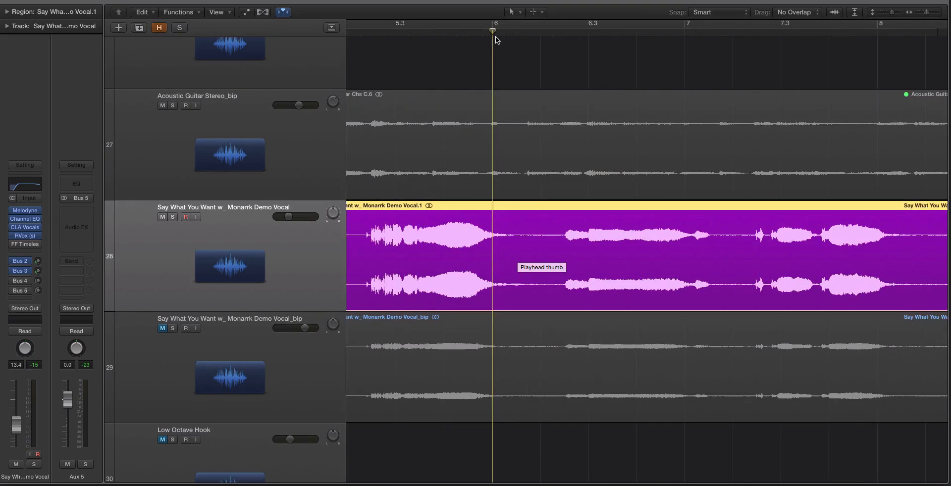
drag(493, 32, 590, 32)
key(super+Left)
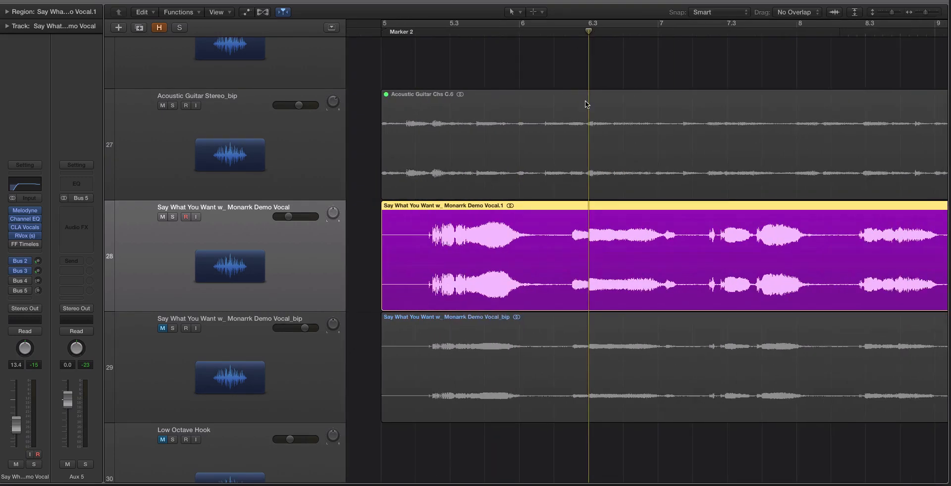
click(575, 35)
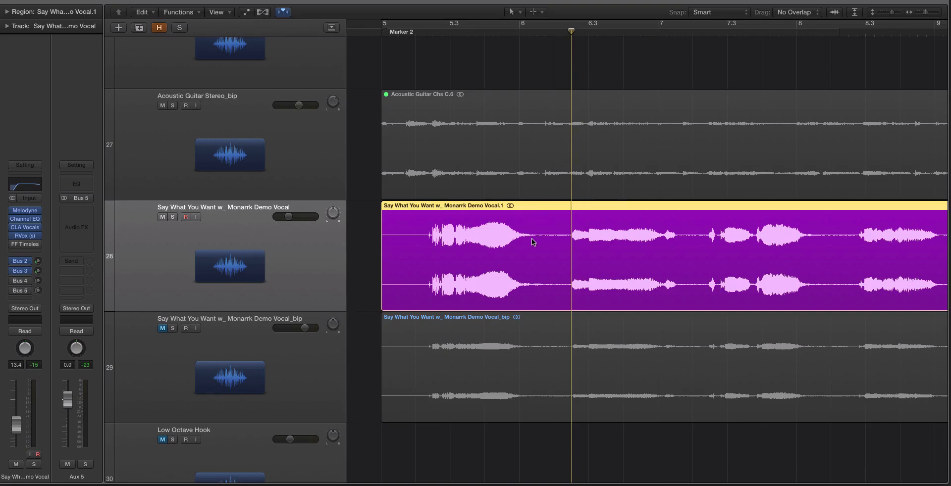
click(667, 34)
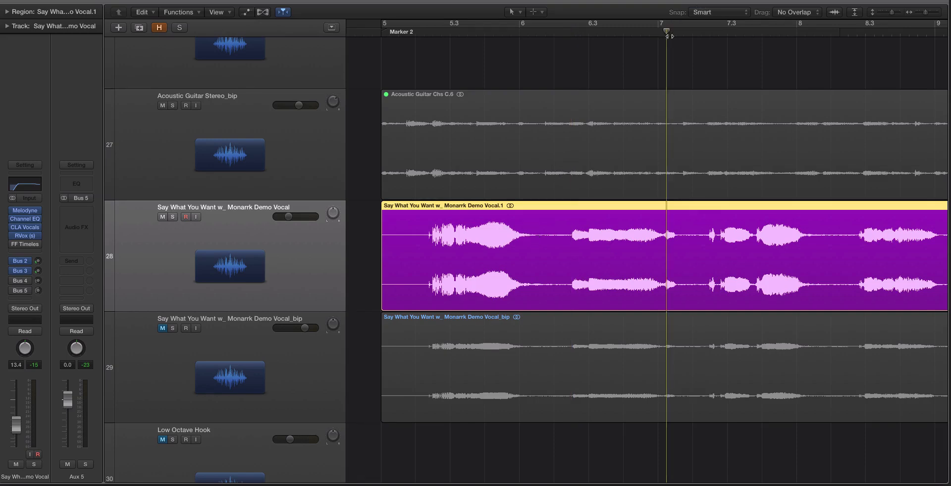
click(806, 34)
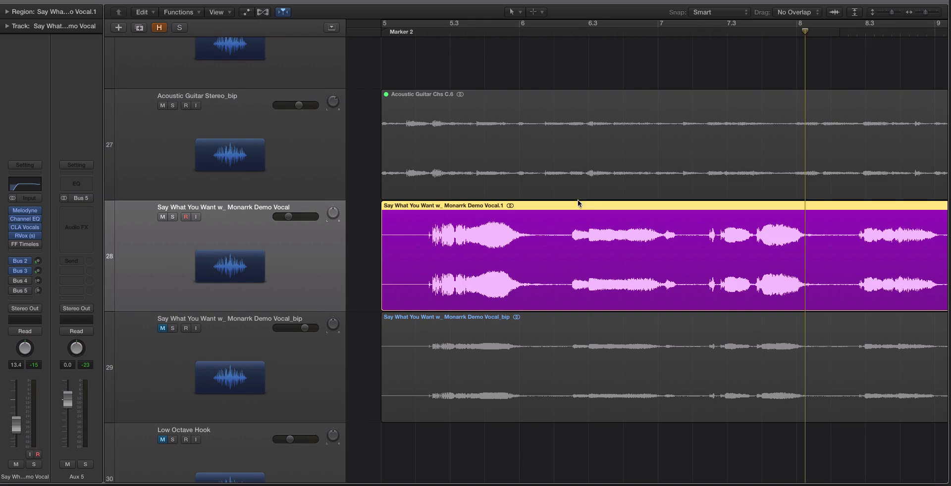
Take FF Timeless 2 off the demo vocal's inserts and activate its Bus 4 send feeding Aux 4
click(28, 244)
click(19, 260)
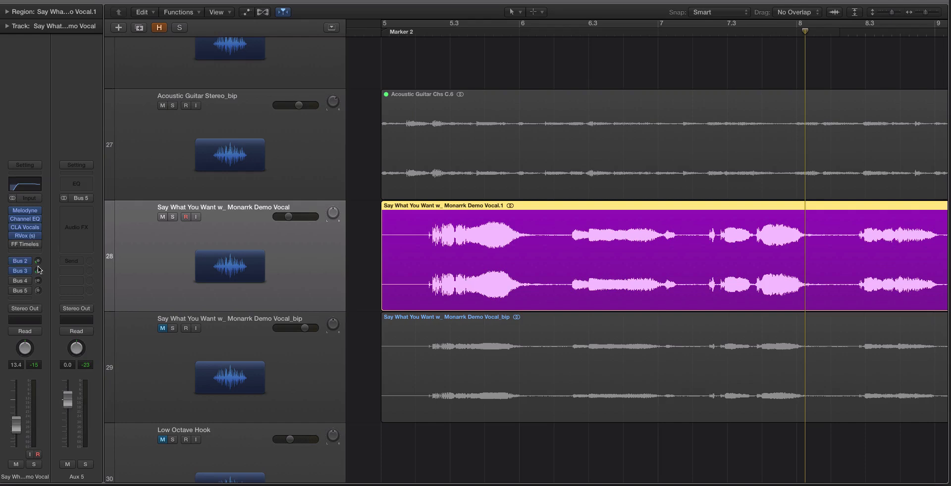
click(15, 281)
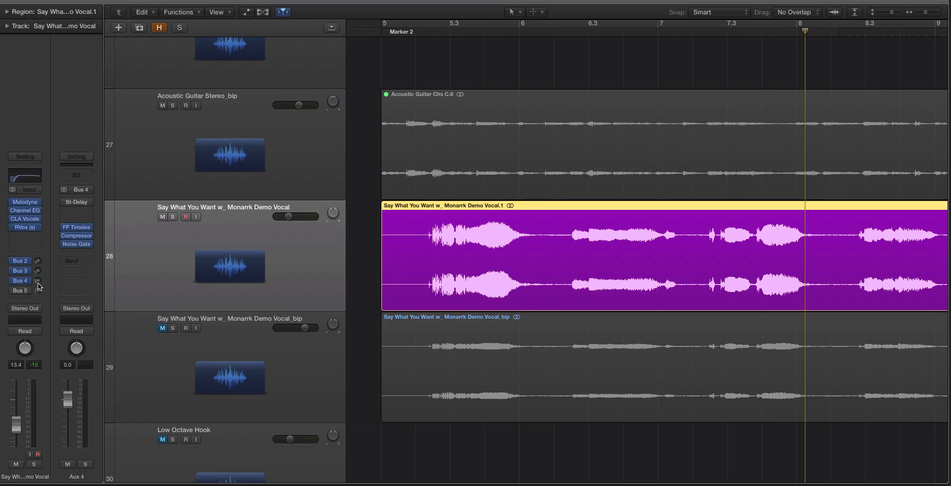
Play the song from Marker 1 and raise the demo vocal's Bus 4 send level to about -9.8 dB
key(super+Left)
key(super+Left)
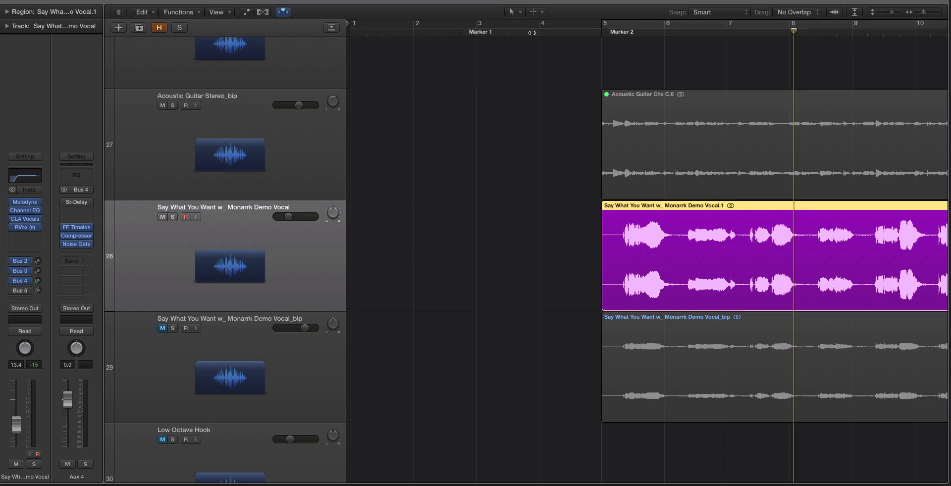
click(477, 31)
key(super+Left)
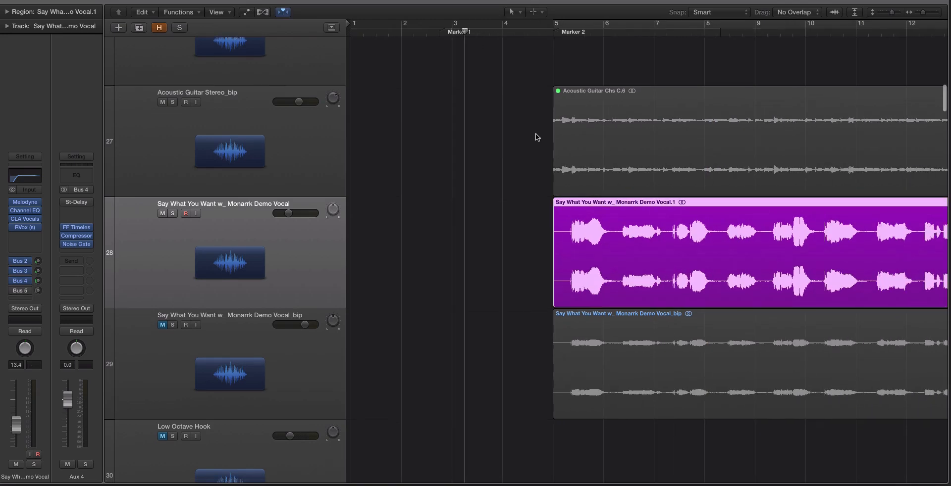
scroll(536, 132, down, 3)
scroll(397, 153, up, 2)
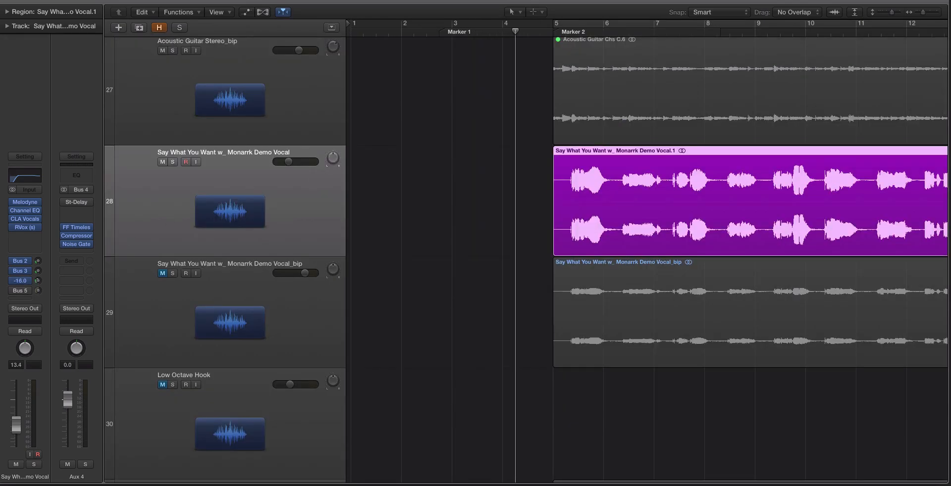
mouse_move(38, 280)
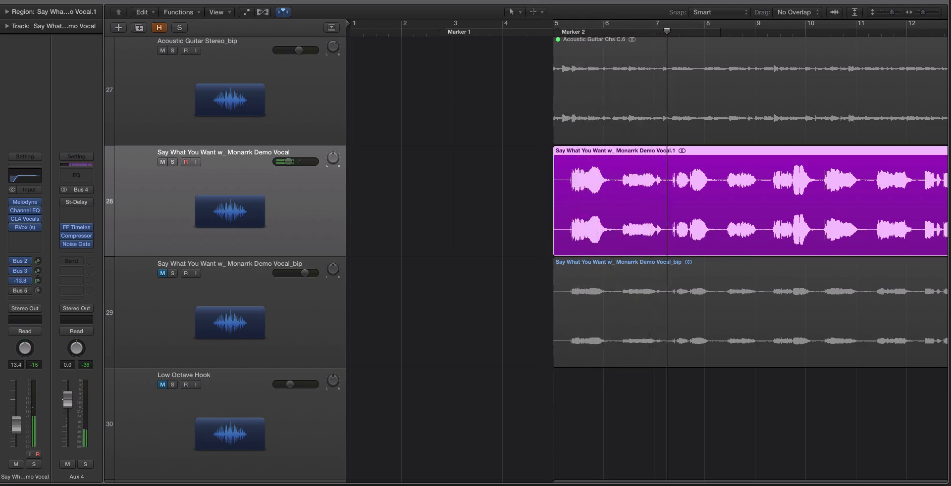
drag(37, 277, 38, 275)
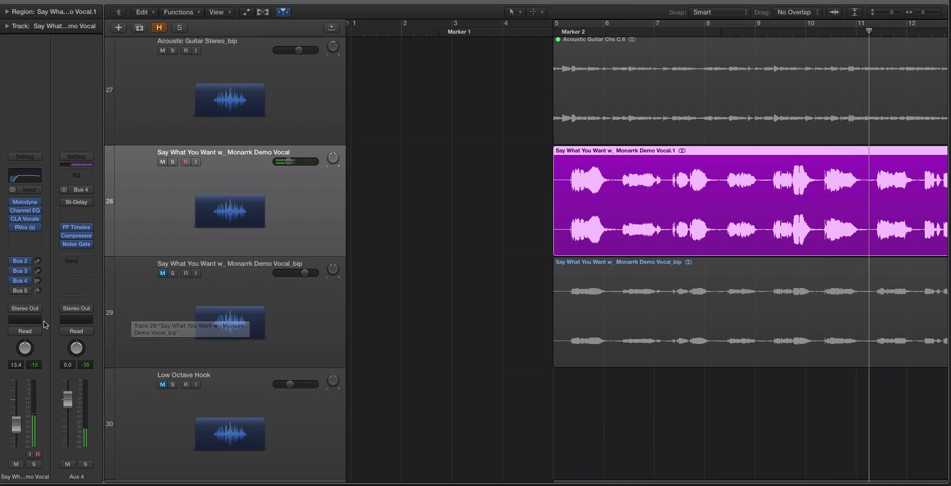
drag(38, 281, 39, 277)
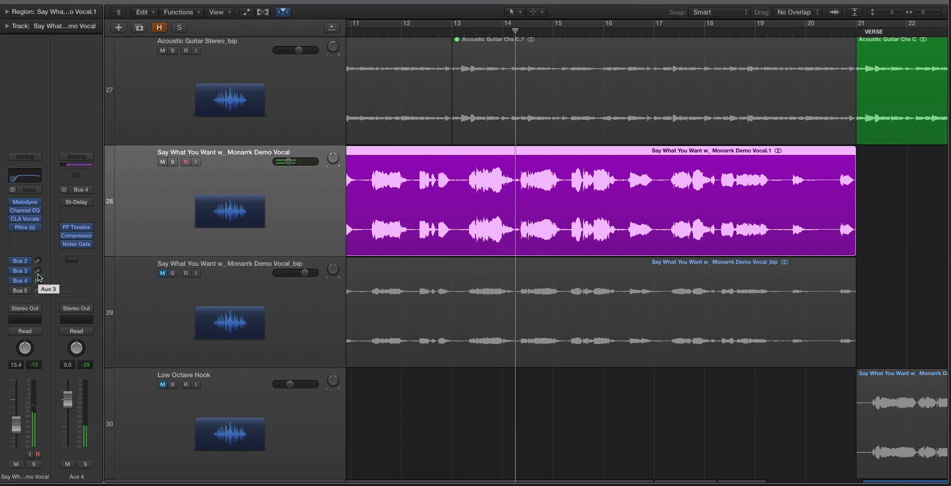
drag(39, 280, 38, 278)
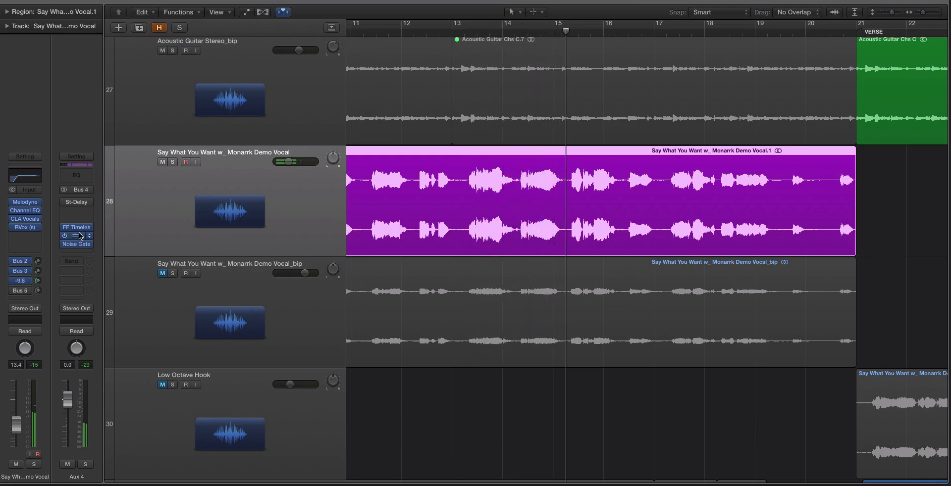
mouse_move(80, 228)
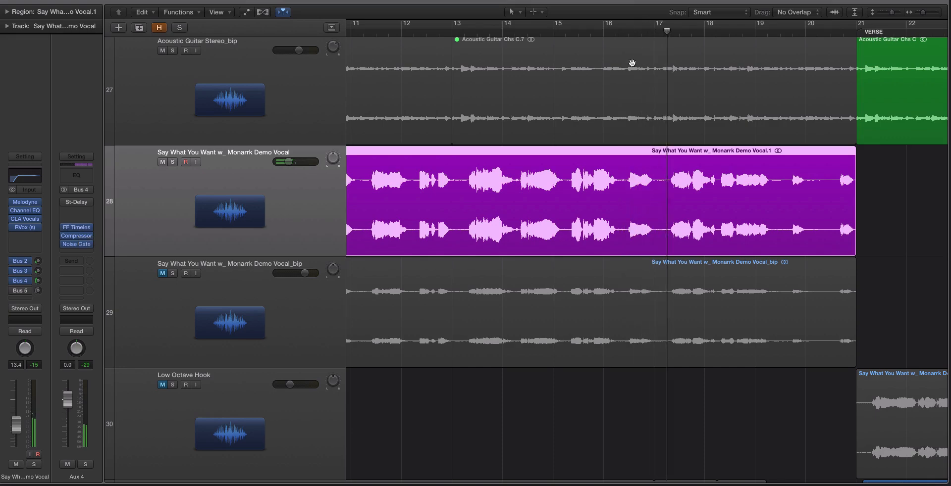
Play the soloed demo vocal from bar 5 to about bar 9 to hear its Bus 4 delay on its own
key(space)
key(super+Left)
key(super+Left)
key(super+Left)
key(super+Left)
key(super+Left)
click(423, 25)
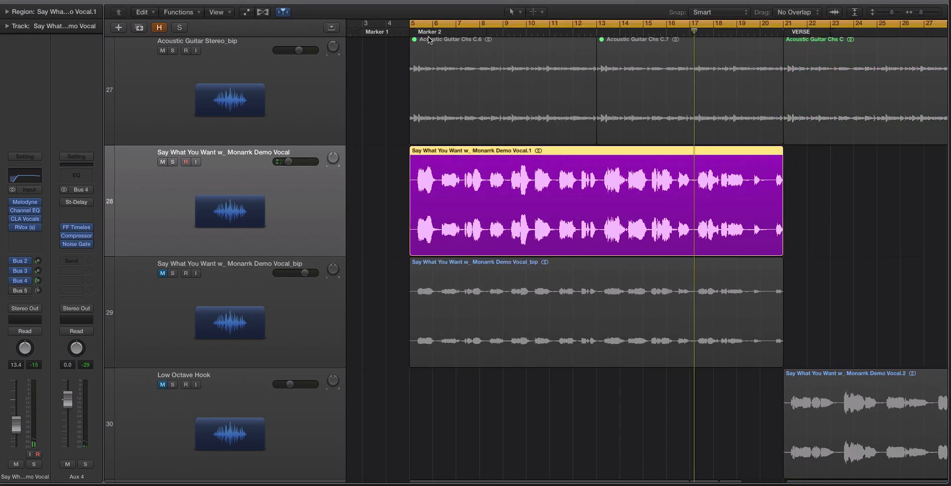
key(space)
key(super+Right)
key(super+Right)
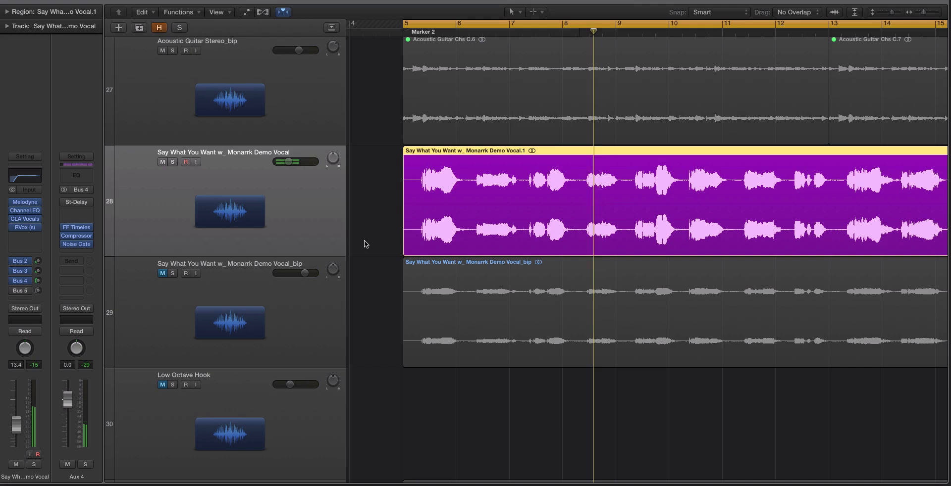
key(space)
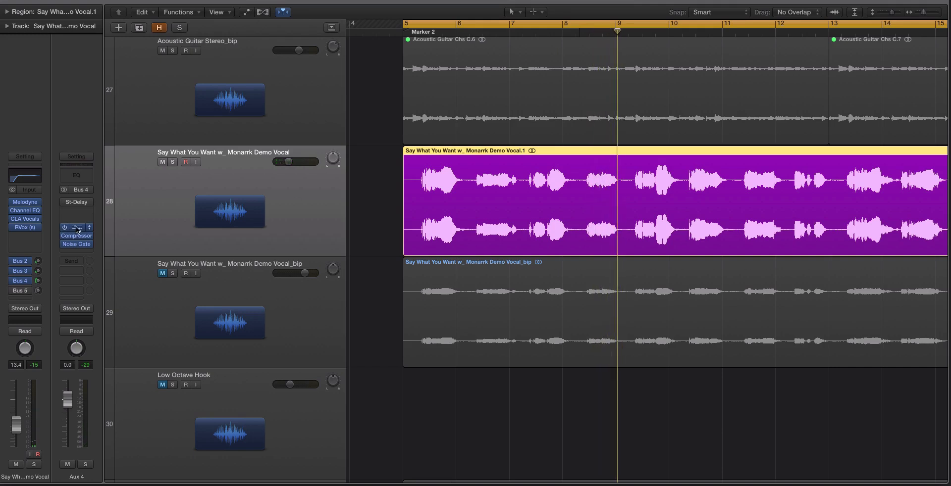
Copy FF Timeless 2 from Aux 4 to the demo vocal's inserts and turn off the Bus 4 send
drag(77, 227, 25, 235)
click(13, 280)
mouse_move(79, 245)
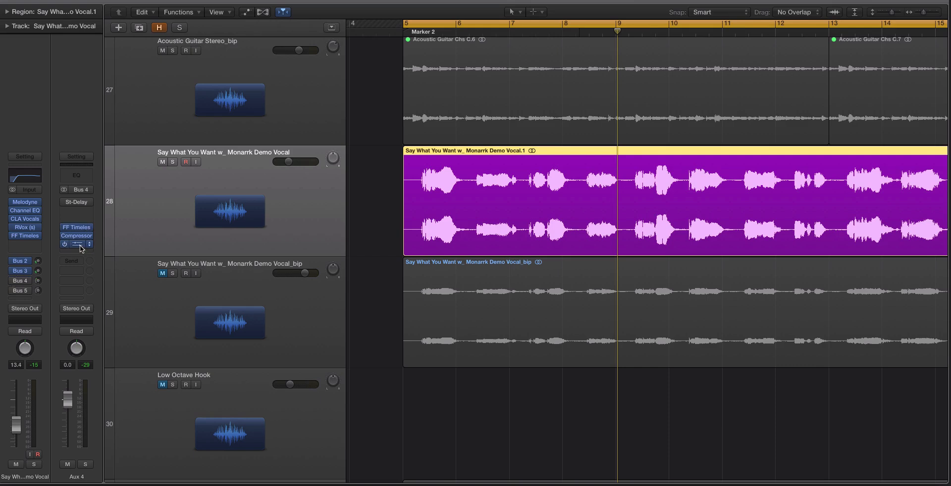
Play the soloed demo vocal through the copied FF Timeless 2 insert and bypass the plug-in
key(space)
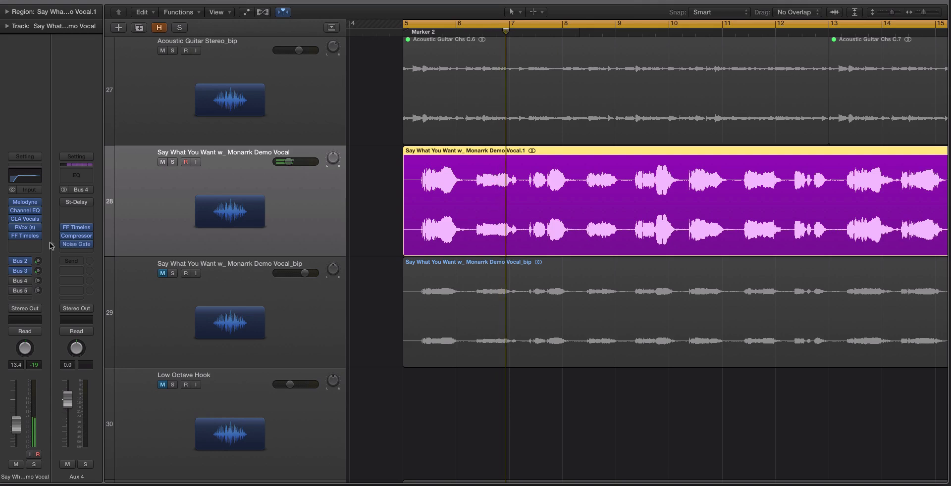
click(13, 236)
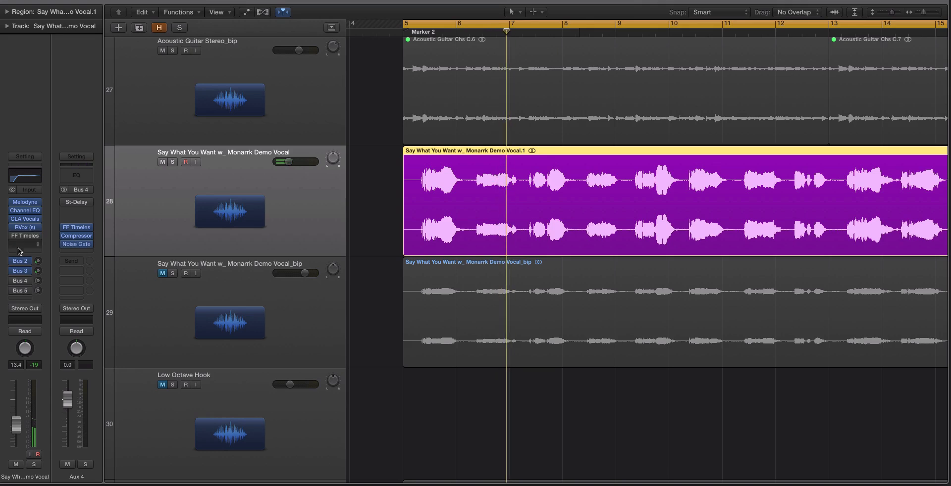
Turn the demo vocal's Bus 4 send back on and review the FF Timeless 2 settings on Aux 4
click(77, 227)
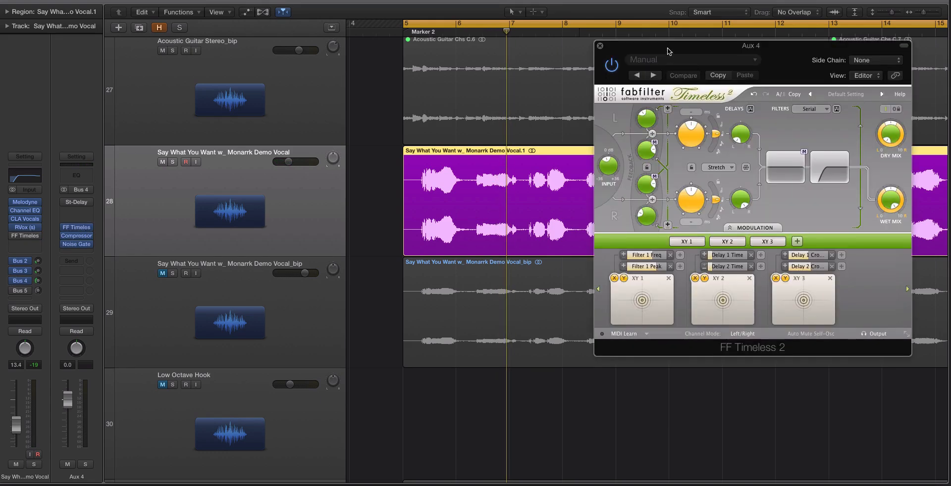
drag(668, 51, 625, 66)
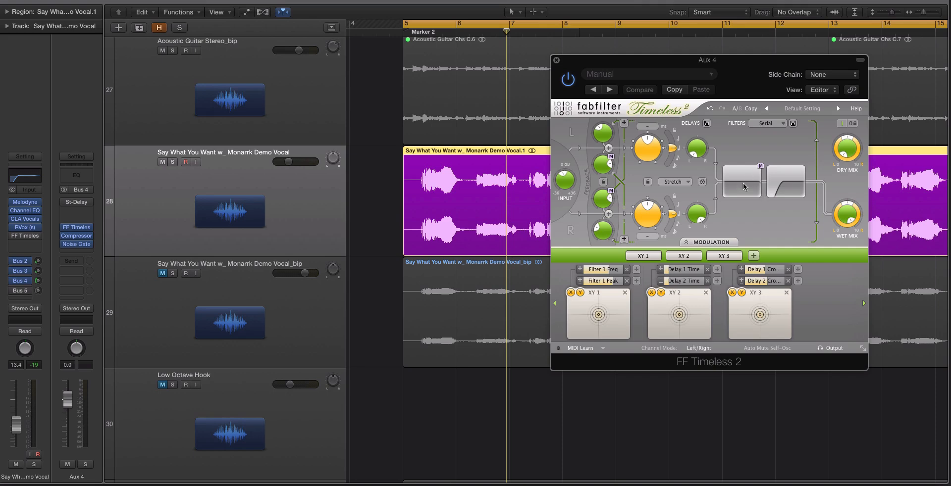
click(556, 59)
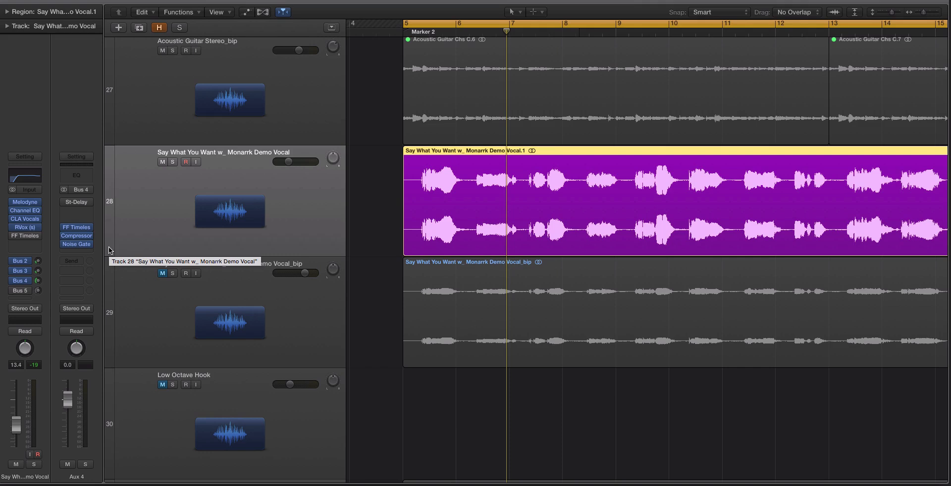
click(78, 227)
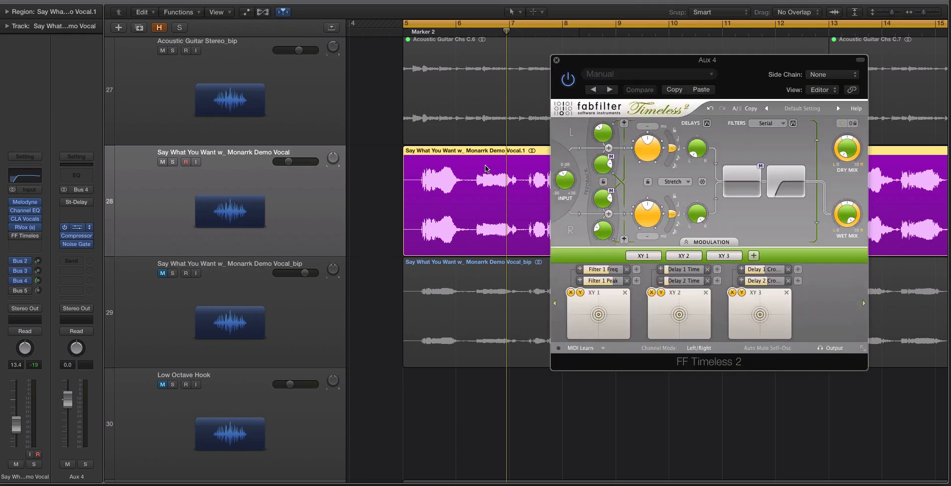
click(556, 60)
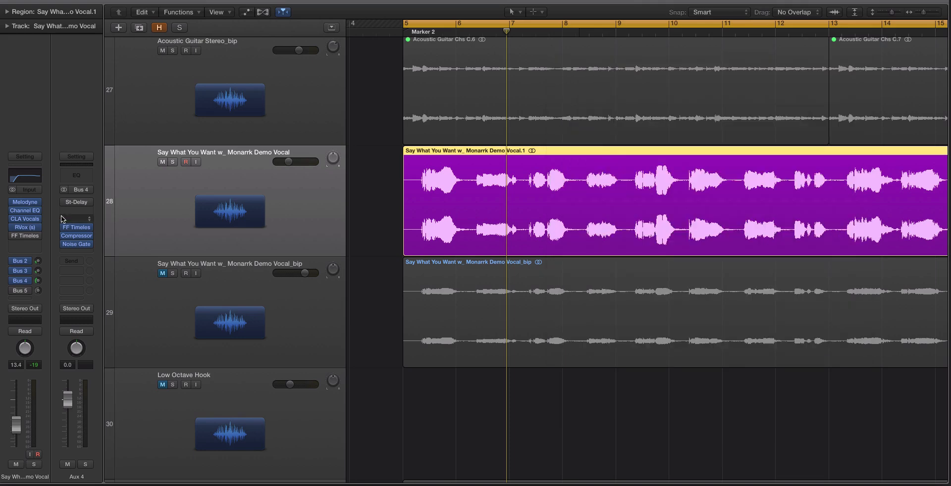
Review the Stereo Delay on Aux 4 and bypass FF Timeless 2 on the same channel
mouse_move(72, 205)
drag(614, 75, 651, 76)
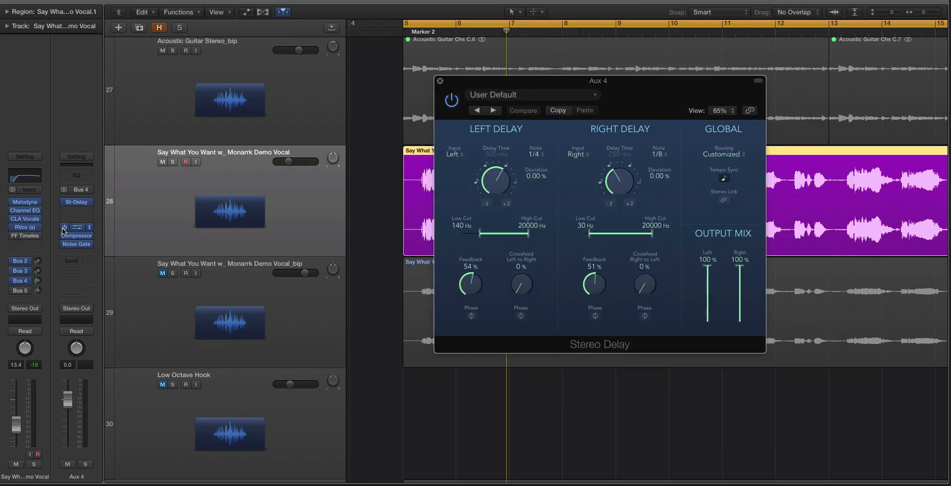
mouse_move(66, 205)
drag(502, 72, 572, 109)
mouse_move(63, 229)
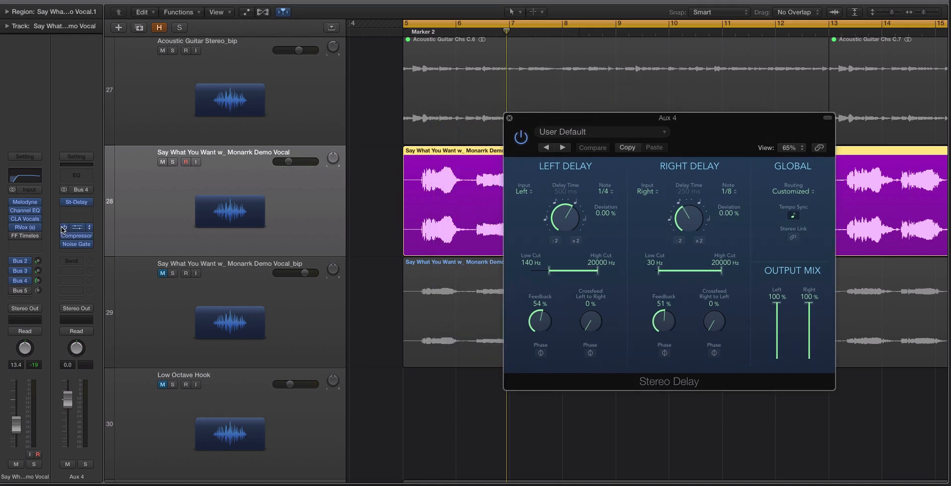
mouse_move(22, 282)
drag(647, 110, 612, 119)
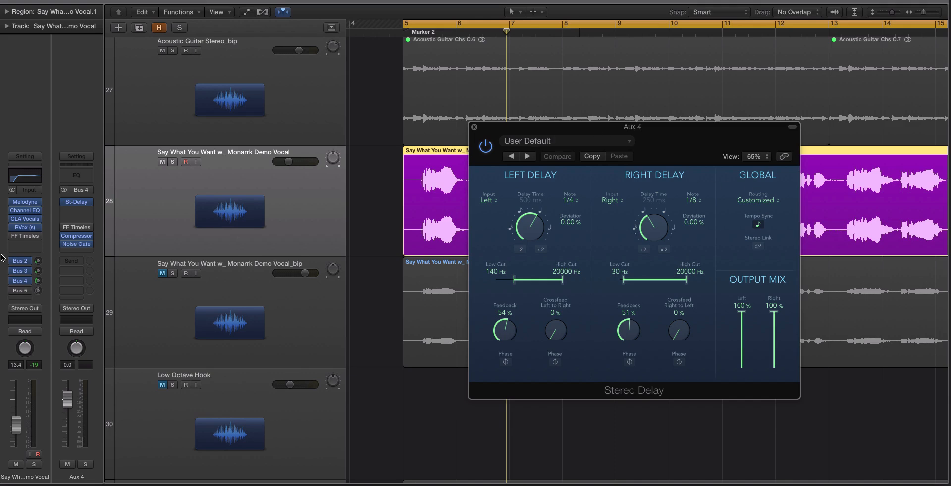
Move the Compressor directly below the Stereo Delay on Aux 4 and show its settings instead of the delay's
mouse_move(83, 237)
click(78, 209)
drag(250, 2, 711, 137)
click(474, 127)
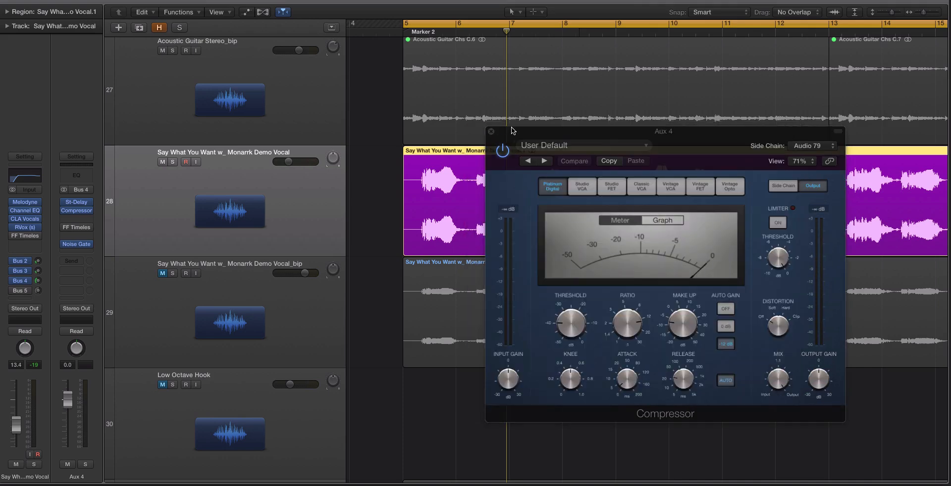
drag(514, 129, 505, 126)
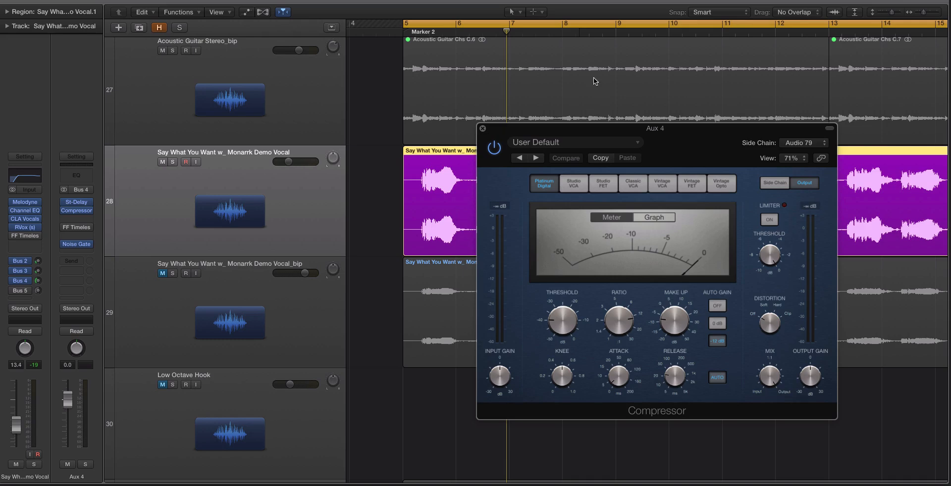
Set the Aux 4 compressor's side chain to Audio 79, the demo vocal track
scroll(819, 113, down, 1)
click(809, 144)
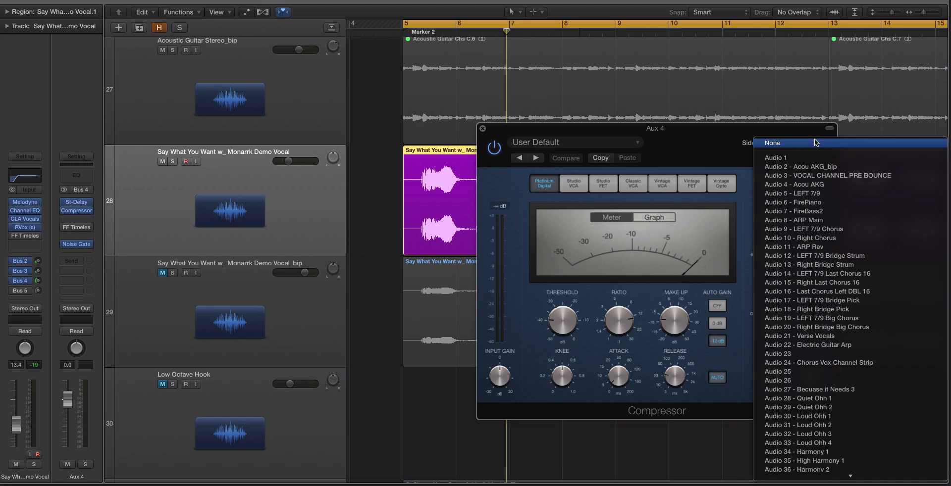
mouse_move(866, 485)
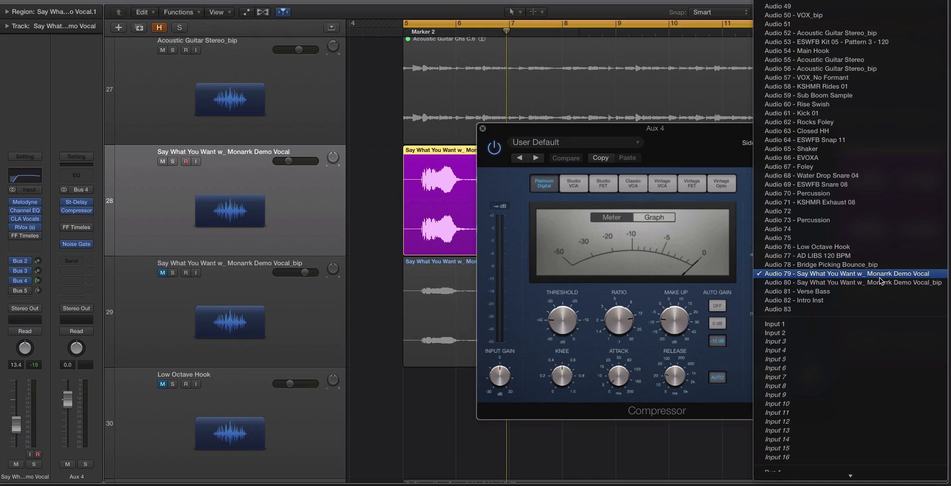
click(733, 207)
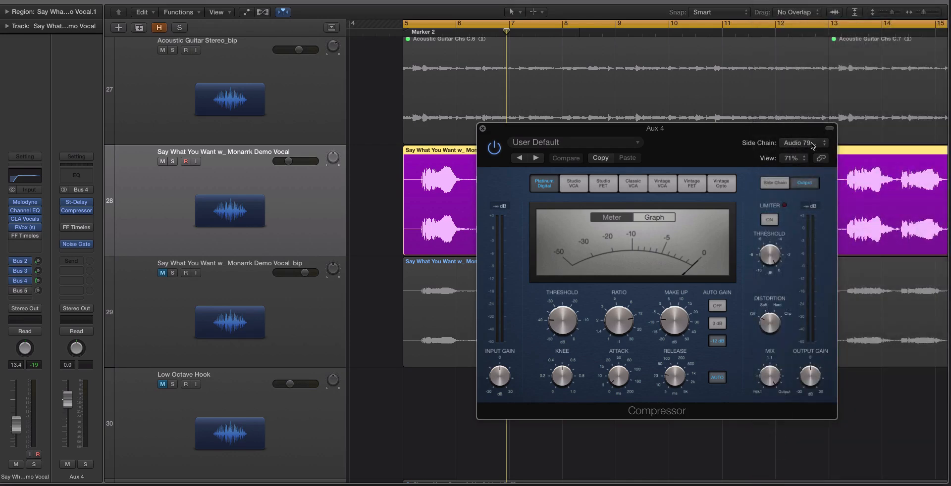
Go over the Aux 4 compressor's threshold, ratio, make-up and release, and adjust its attack
mouse_move(558, 323)
mouse_move(624, 331)
mouse_move(668, 325)
mouse_move(618, 386)
drag(617, 382, 619, 389)
scroll(619, 377, down, 3)
mouse_move(676, 379)
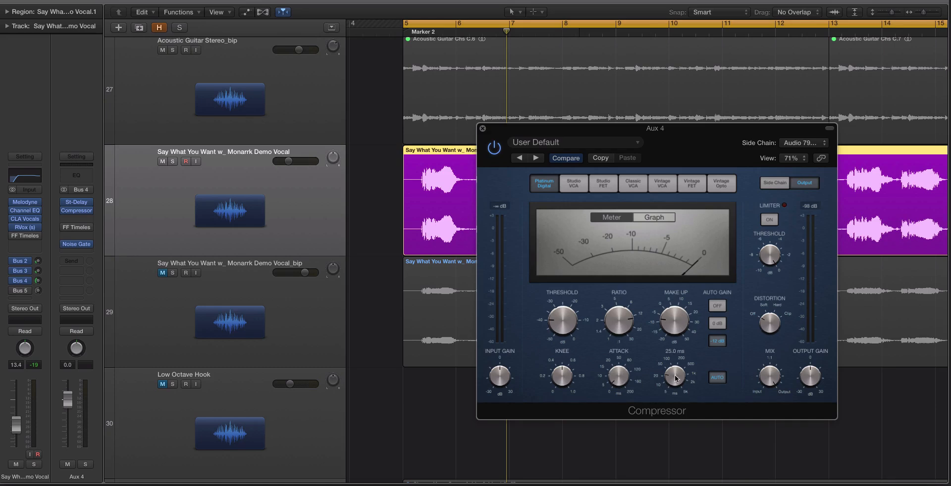
Bypass the Noise Gate on Aux 4 and place the playhead within the demo vocal's first phrase
drag(504, 128, 519, 64)
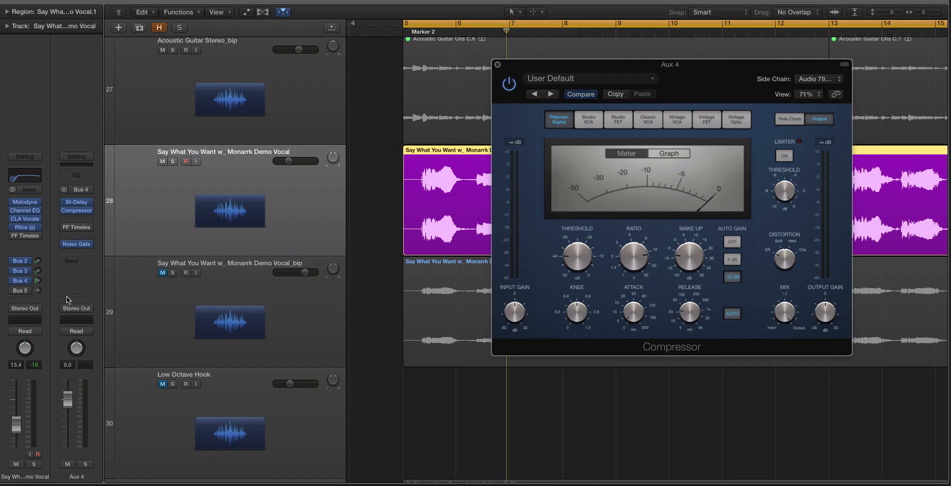
click(65, 244)
key(super+Down)
key(super+Right)
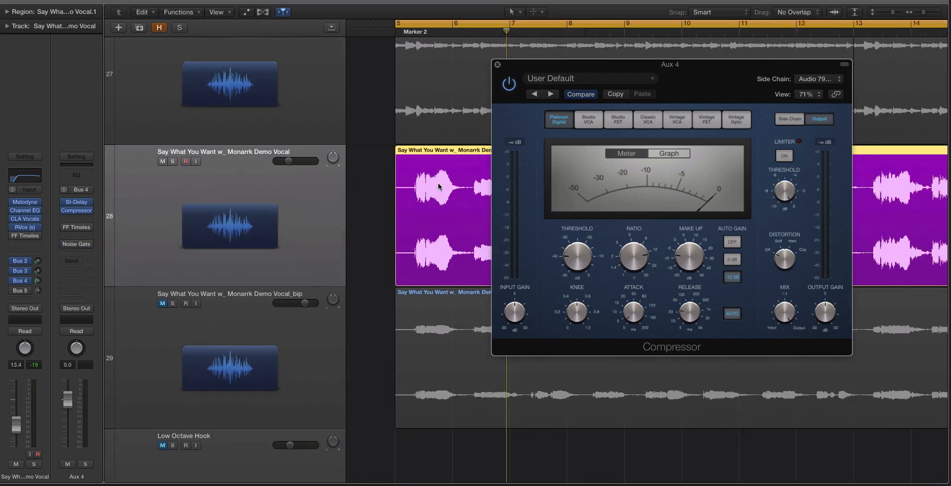
click(402, 32)
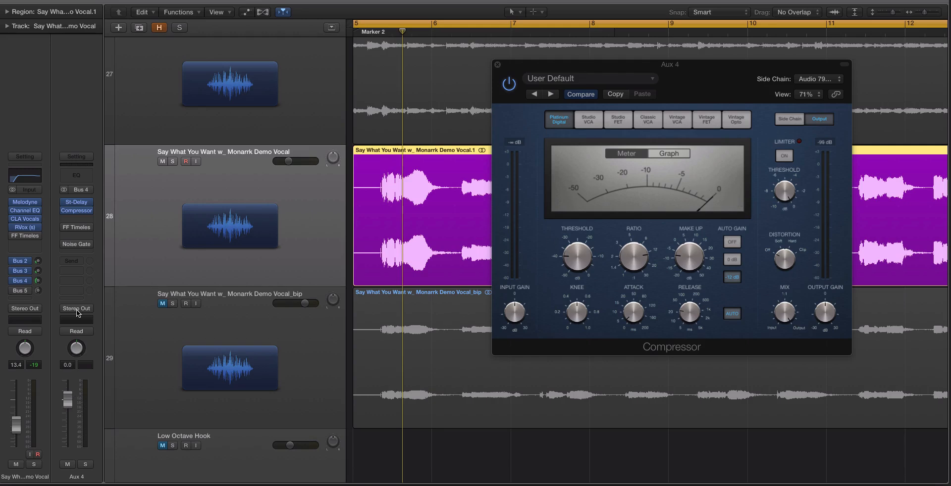
Check the Stereo Delay's output mix on Aux 4 and examine the end of the vocal's first phrase at bar 6
click(77, 206)
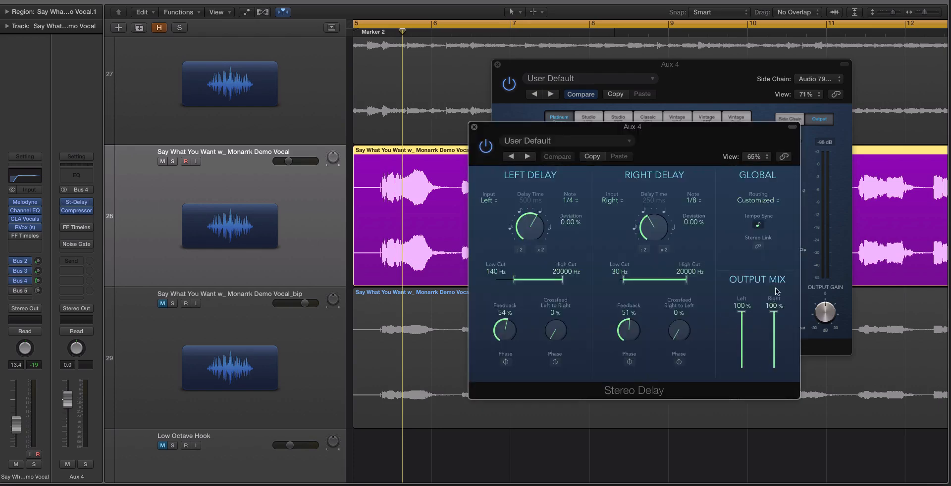
click(473, 126)
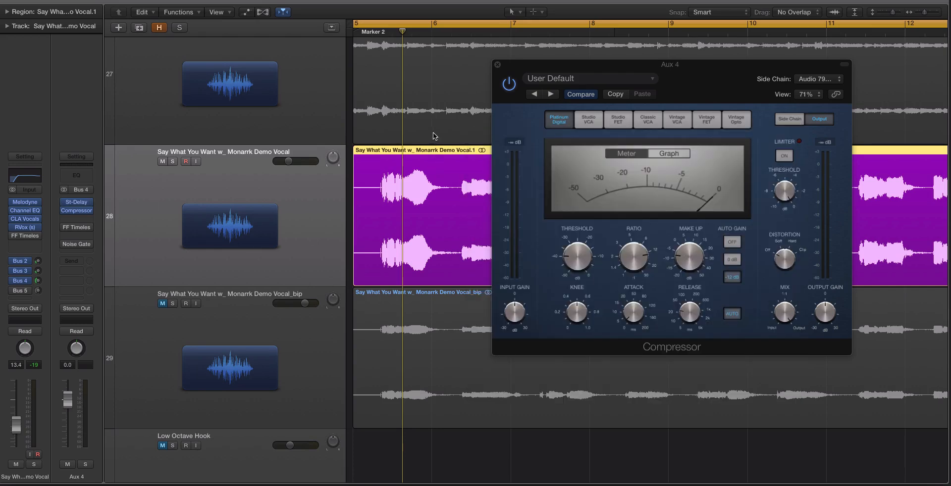
click(432, 32)
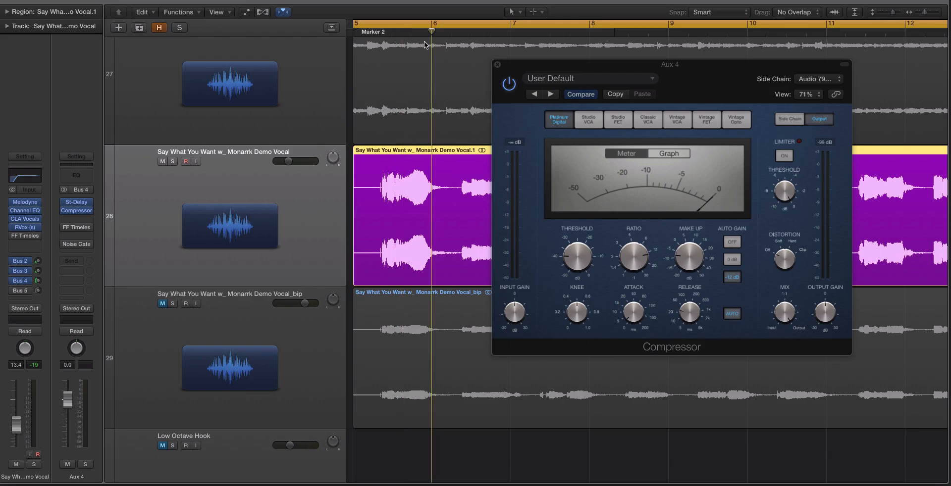
key(super+Right)
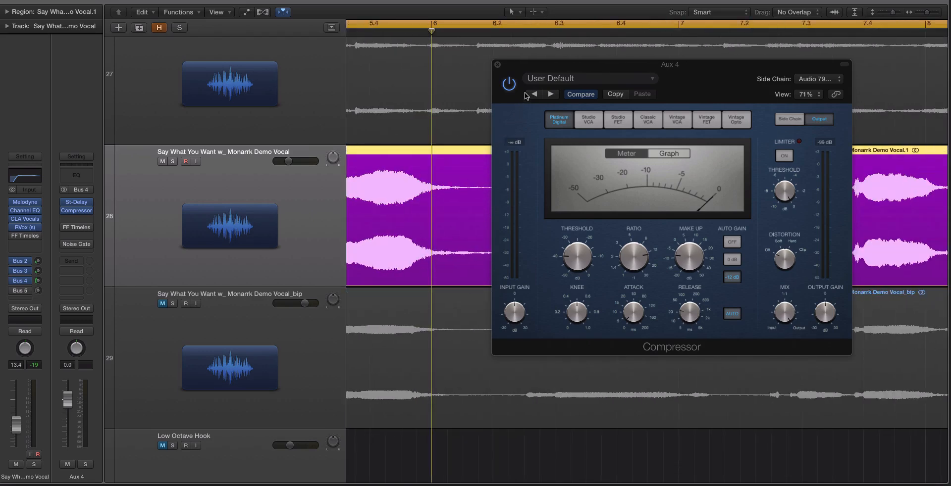
Close the compressor and play the demo vocal from bar 5 to about bar 7 to hear the side-chained delay
drag(515, 66, 612, 65)
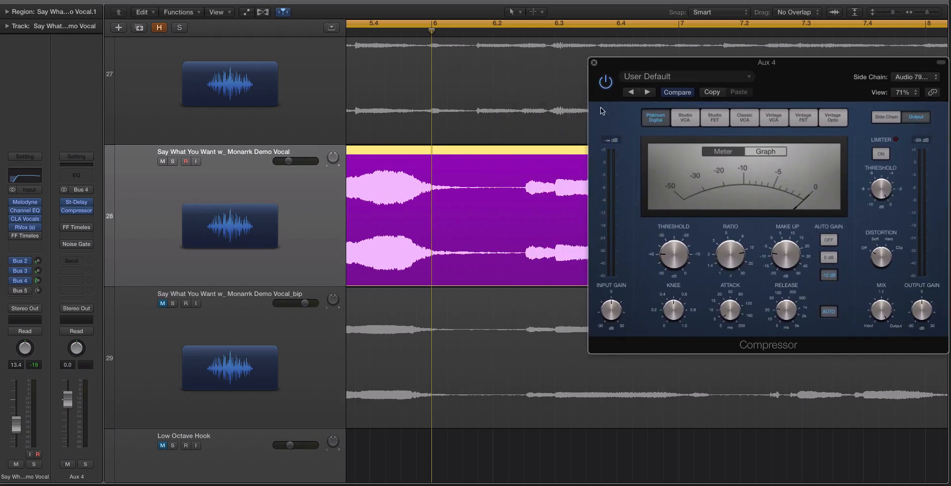
click(593, 63)
key(super+Left)
key(space)
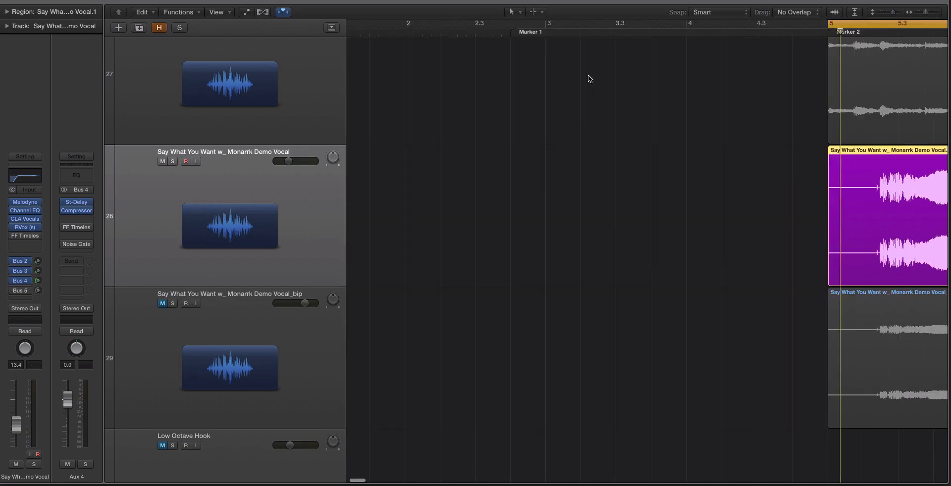
scroll(565, 144, right, 3)
scroll(531, 159, right, 2)
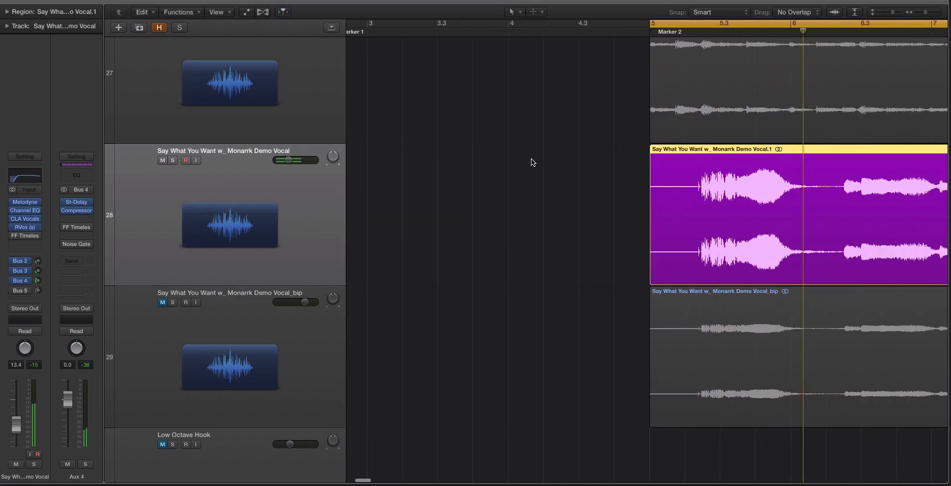
scroll(531, 159, right, 6)
scroll(531, 158, right, 1)
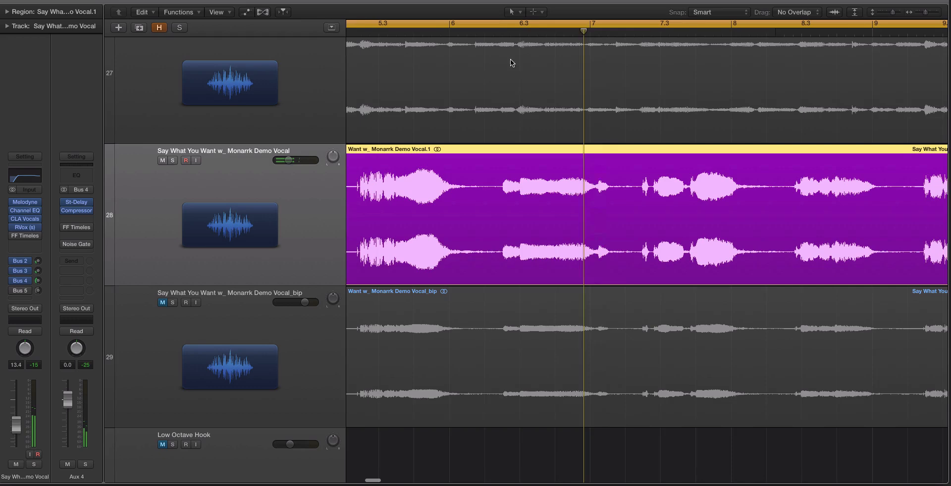
key(space)
Play the demo vocal again up to bar 9 to hear how the compressor ducks the delay between phrases
click(495, 33)
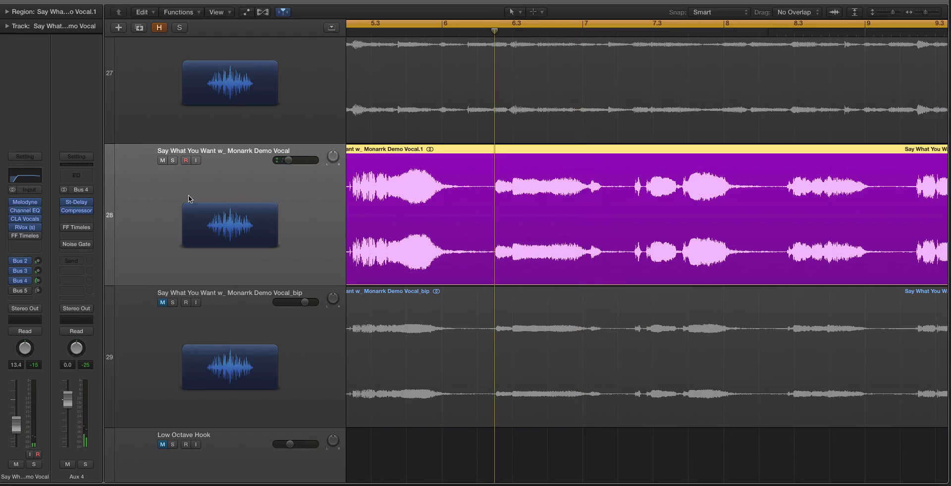
scroll(482, 221, up, 3)
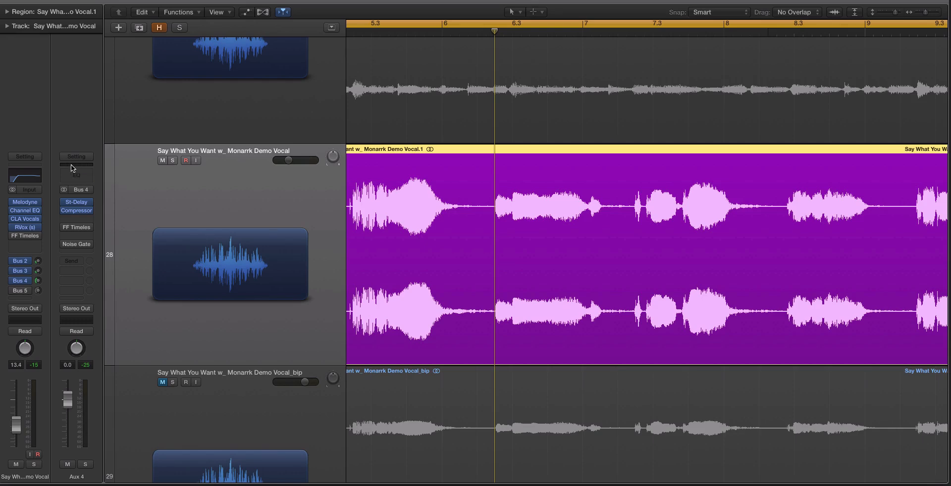
key(space)
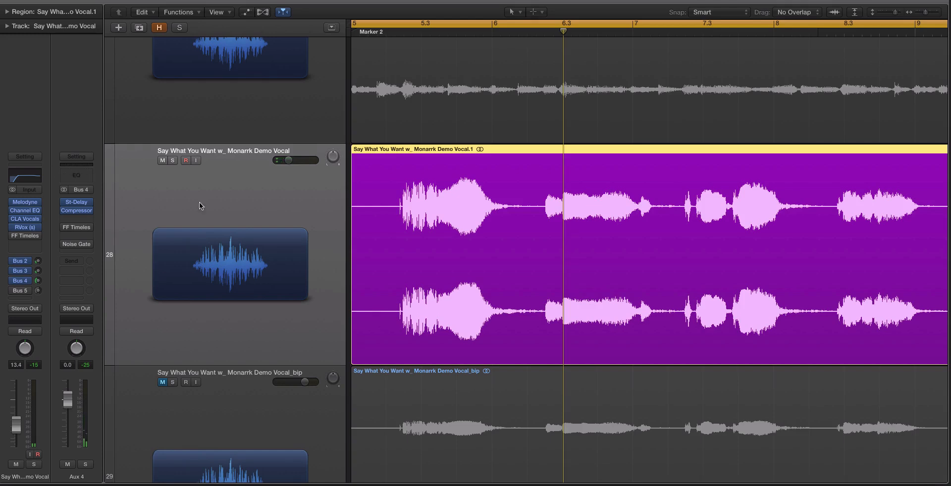
key(space)
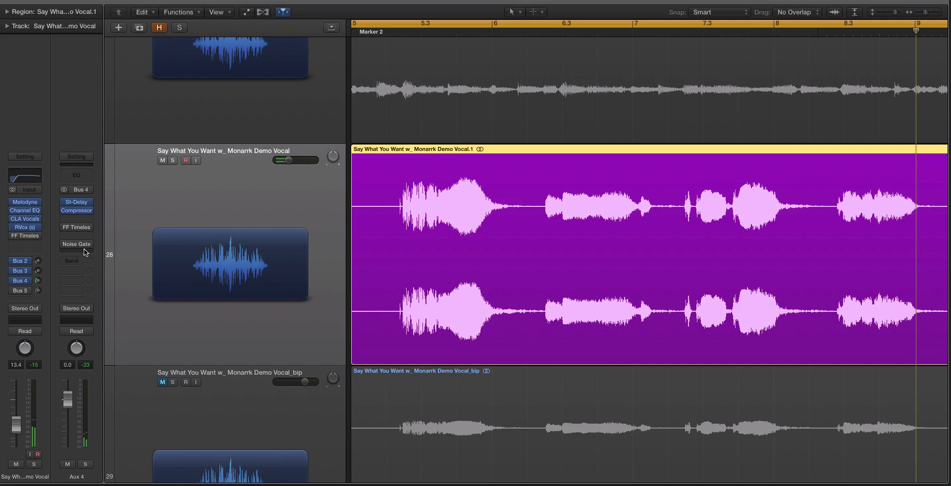
Enable the Noise Gate directly below the Compressor on Aux 4 and set its threshold to -75 dB
mouse_move(67, 246)
drag(81, 246, 78, 229)
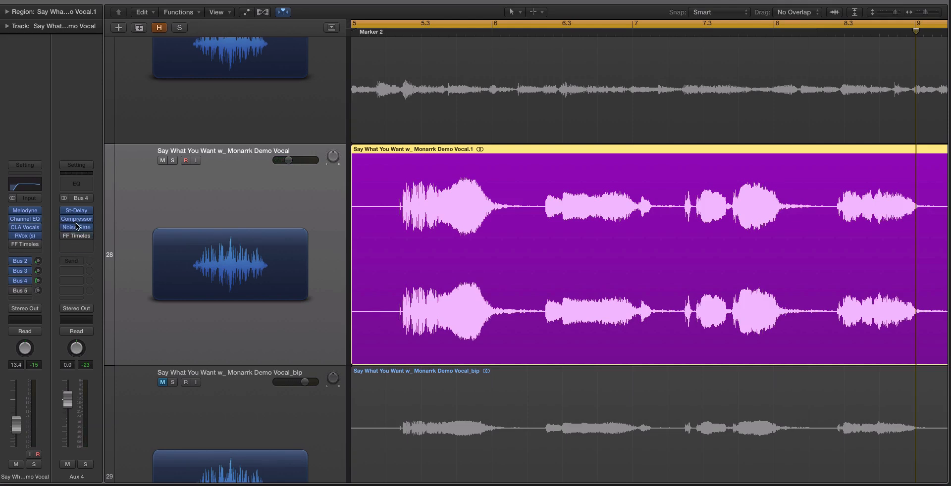
click(78, 228)
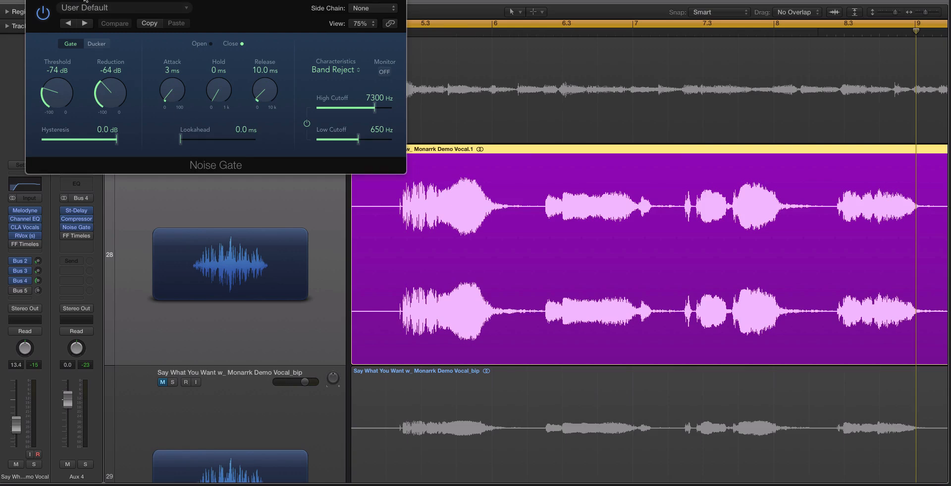
drag(84, 1, 357, 85)
drag(324, 176, 326, 184)
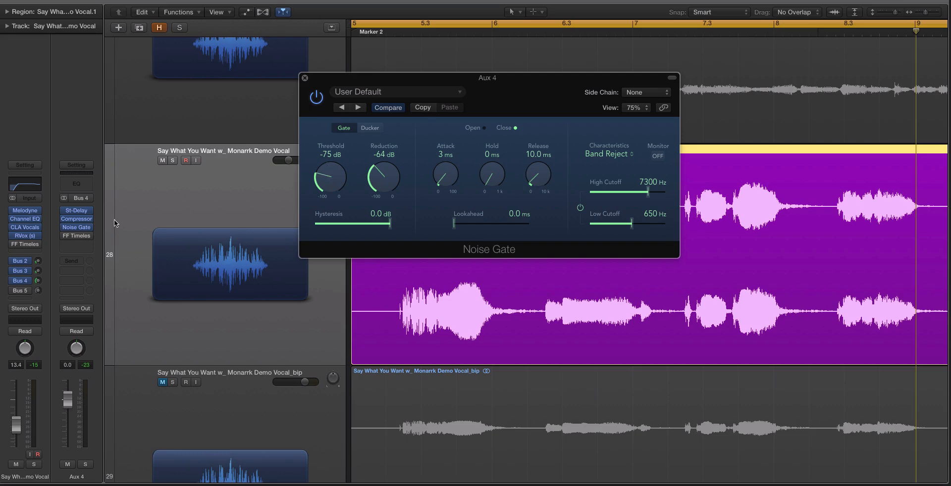
Move the Noise Gate window off the first vocal phrase and start playback just after bar 5 to hear the gated delay
drag(362, 125, 563, 137)
click(547, 110)
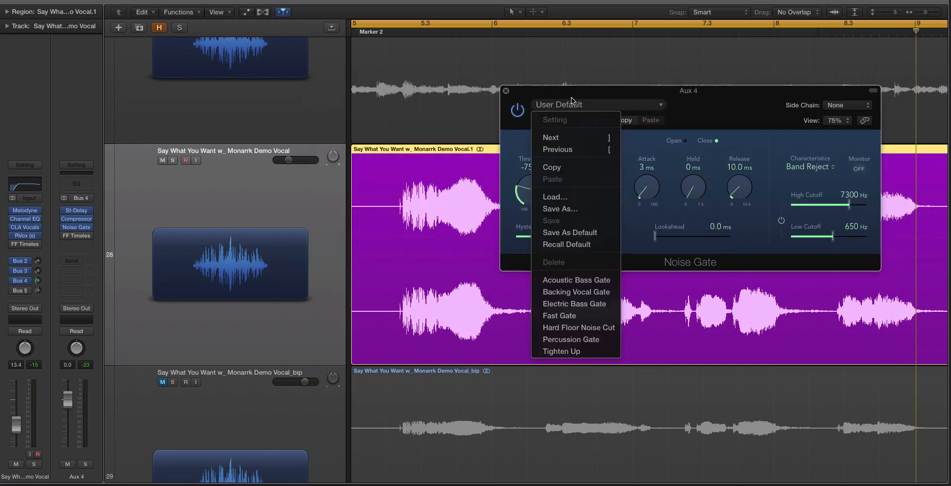
click(599, 95)
drag(527, 102, 578, 97)
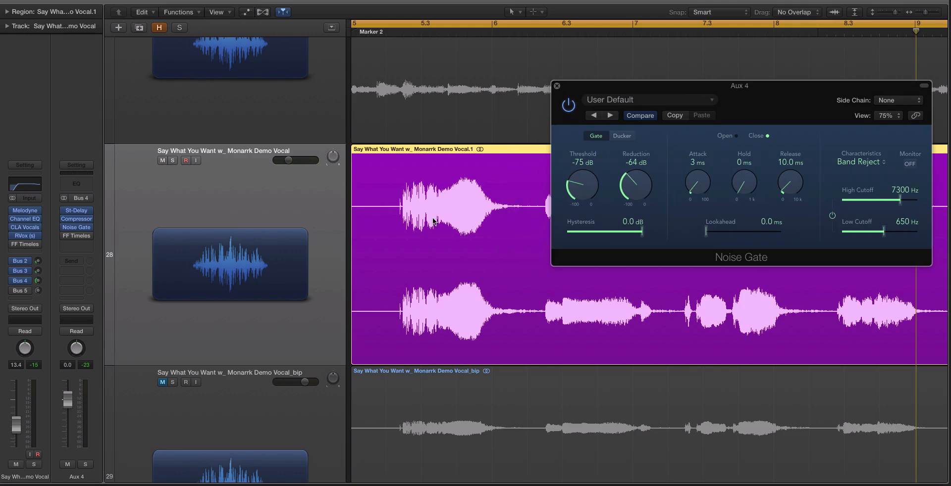
click(395, 25)
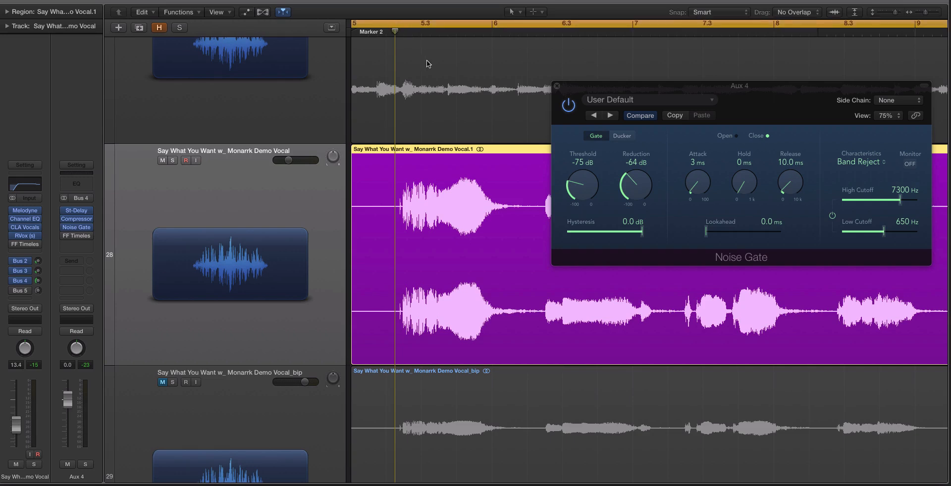
key(space)
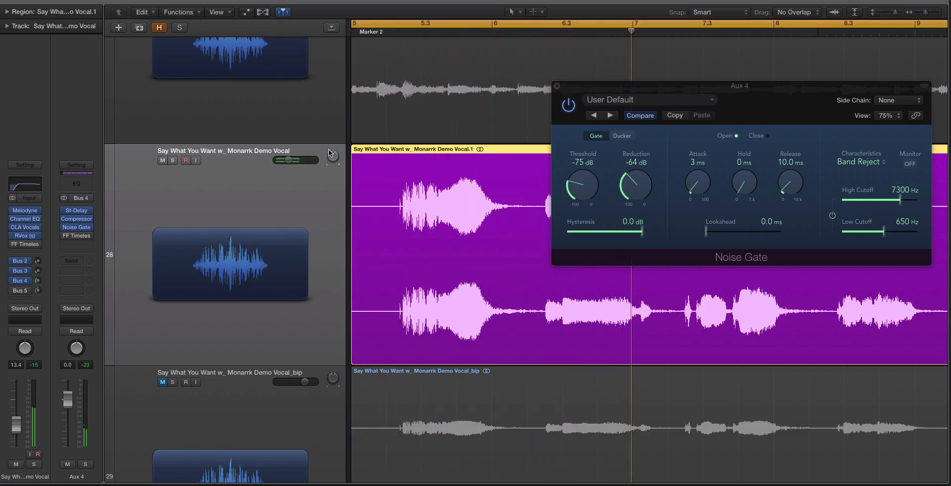
Close the Noise Gate and keep listening to the demo vocal's delay throws up to about bar 13, stopping playback there
click(557, 86)
key(super+Left)
scroll(554, 95, right, 3)
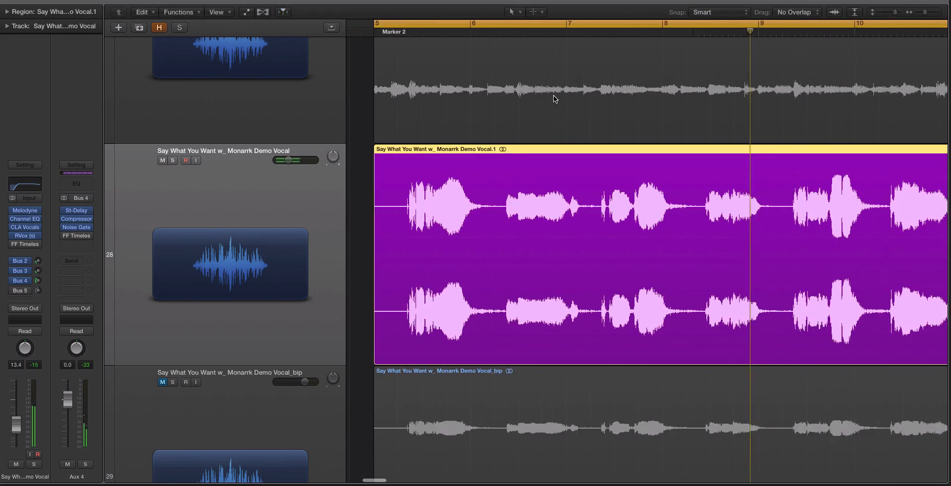
scroll(608, 166, right, 5)
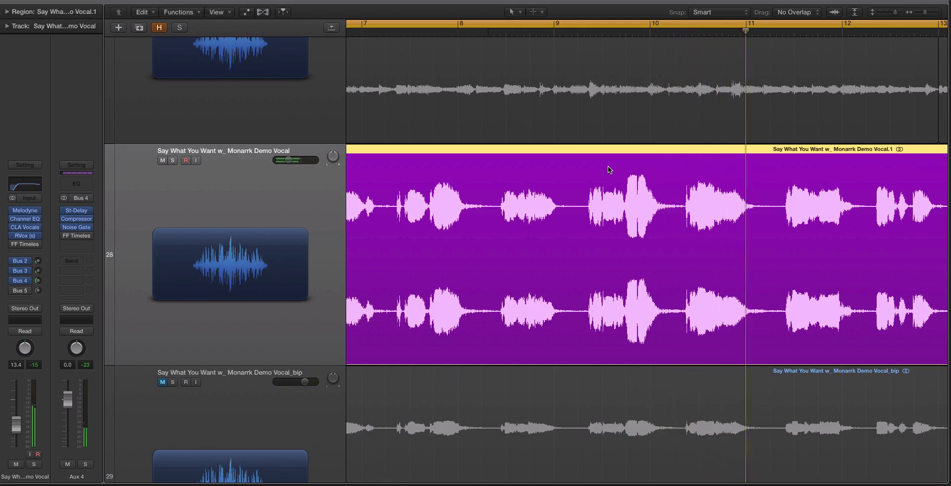
scroll(608, 165, right, 3)
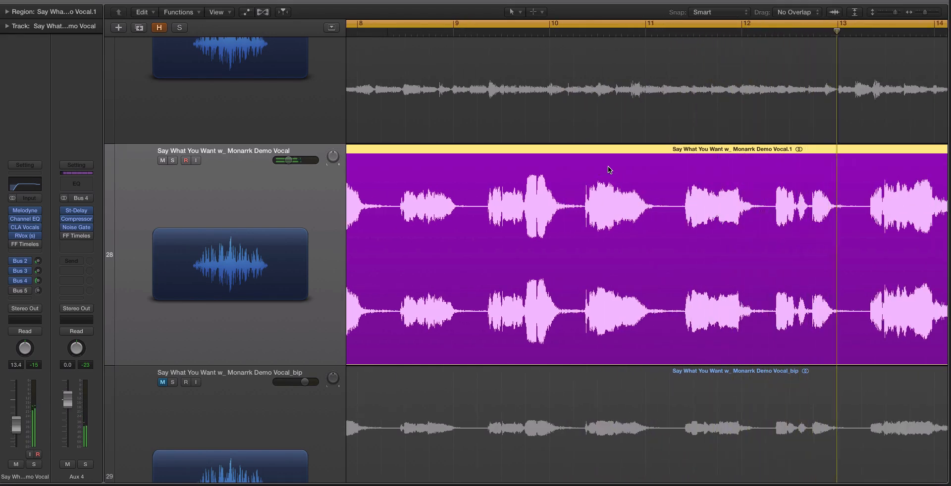
key(space)
Turn off the cycle range and place the playhead at bar 11, where the vocal phrase ends
scroll(531, 251, left, 3)
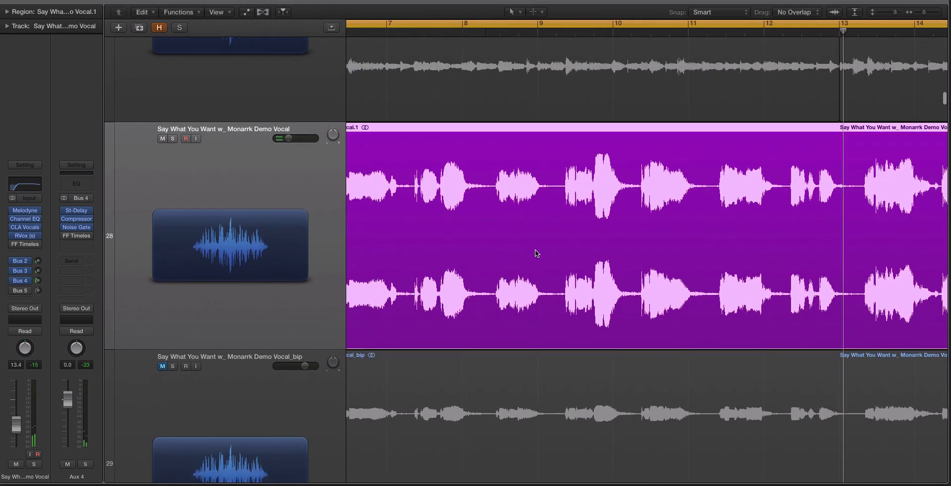
scroll(535, 250, left, 5)
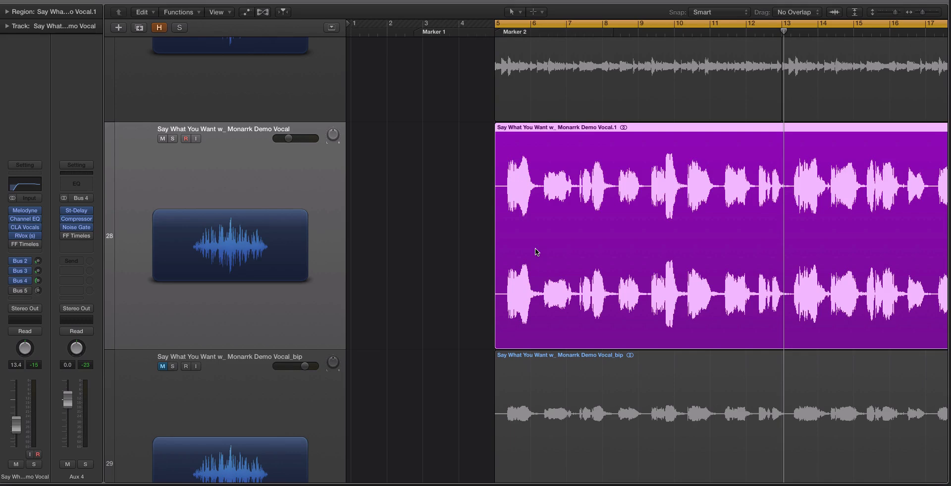
key(super+Right)
key(super+Right)
key(super+Right)
scroll(511, 241, left, 2)
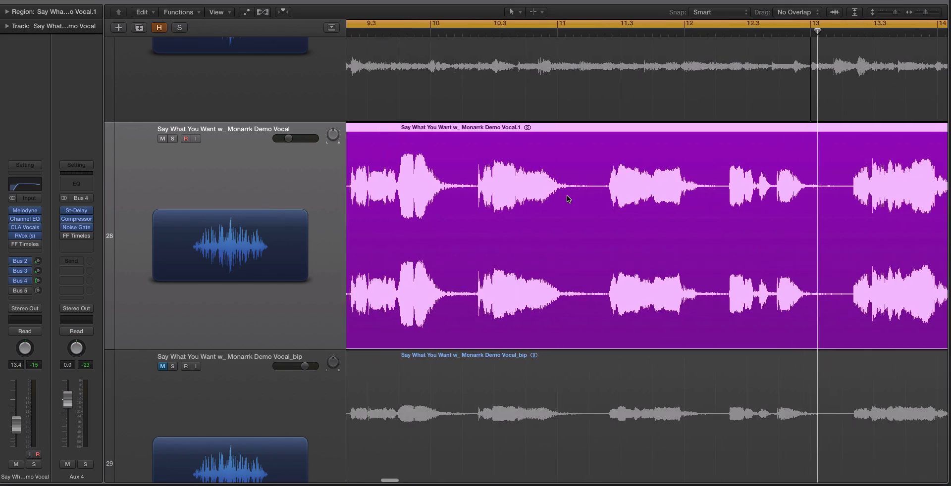
click(565, 25)
click(558, 31)
click(620, 33)
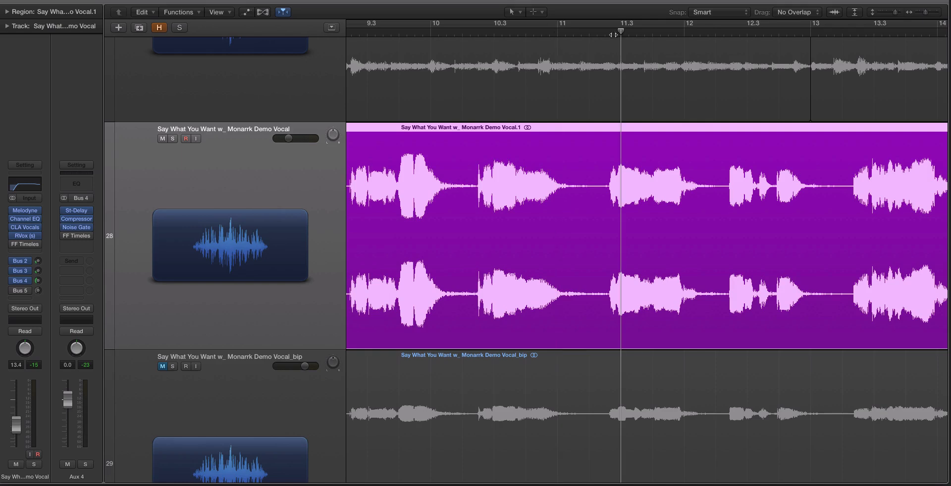
click(588, 34)
click(558, 34)
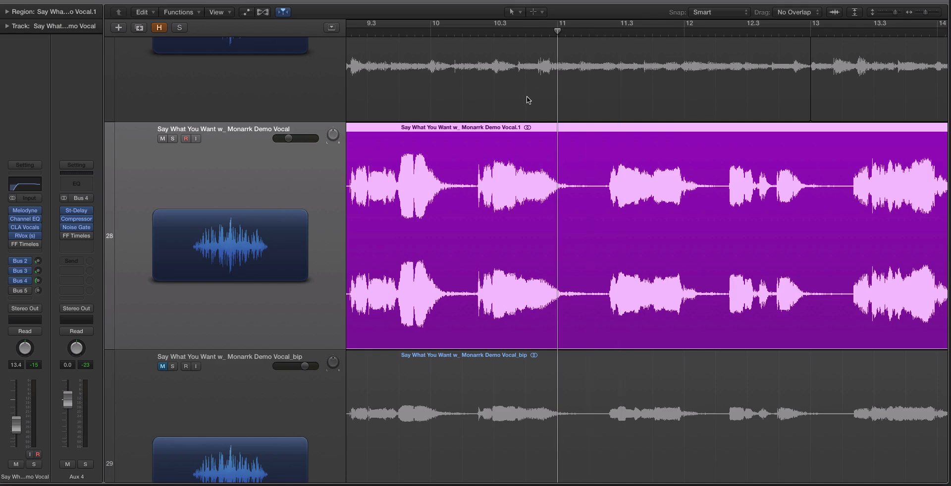
Remove the inactive FF Timeles plug-in from the demo vocal's channel strip, leaving the one on Aux 4 in place
key(super+Left)
key(super+Left)
key(super+Left)
key(super+Up)
scroll(527, 96, left, 2)
key(super+Up)
key(super+Up)
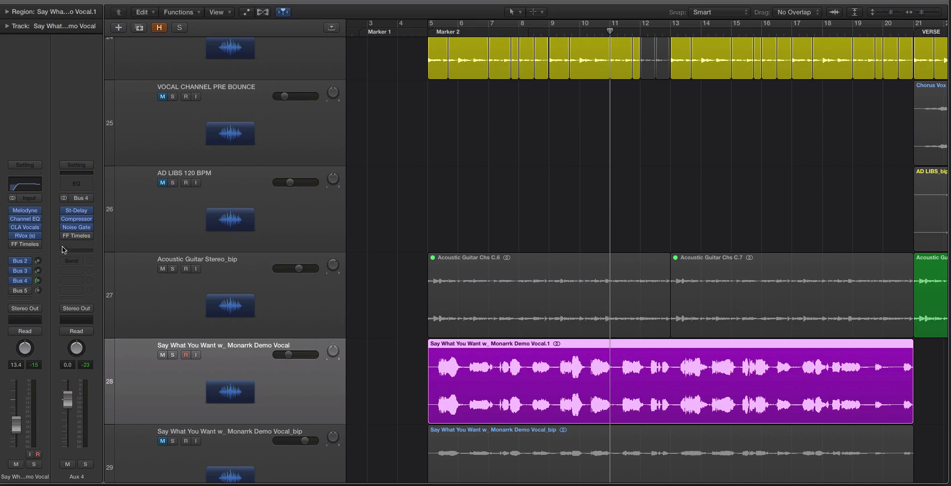
click(39, 244)
click(41, 258)
scroll(474, 243, down, 3)
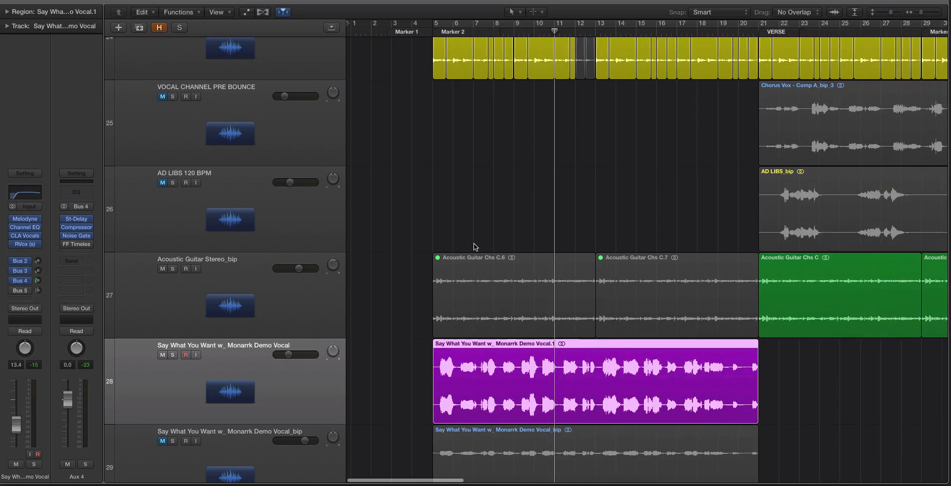